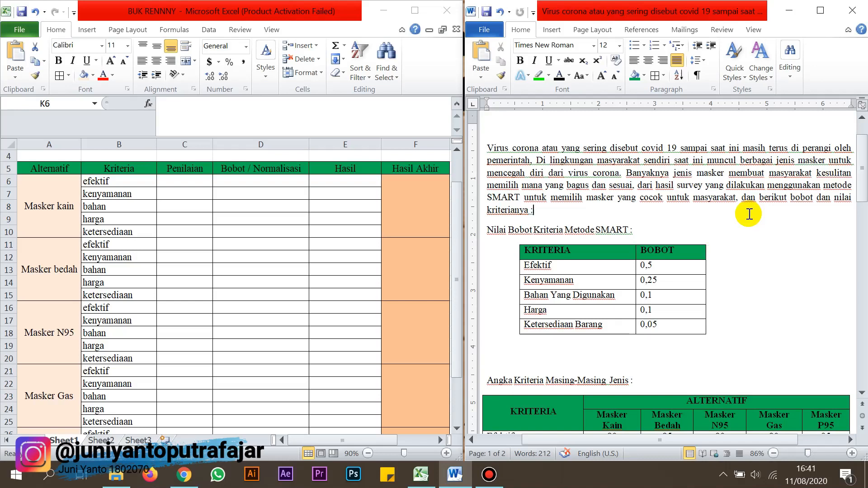
Review the criteria weight table and the table of criteria scores per mask alternative in the Word document.
{"action": "scroll", "coordinate": [749, 214], "scroll_direction": "down", "scroll_amount": 1}
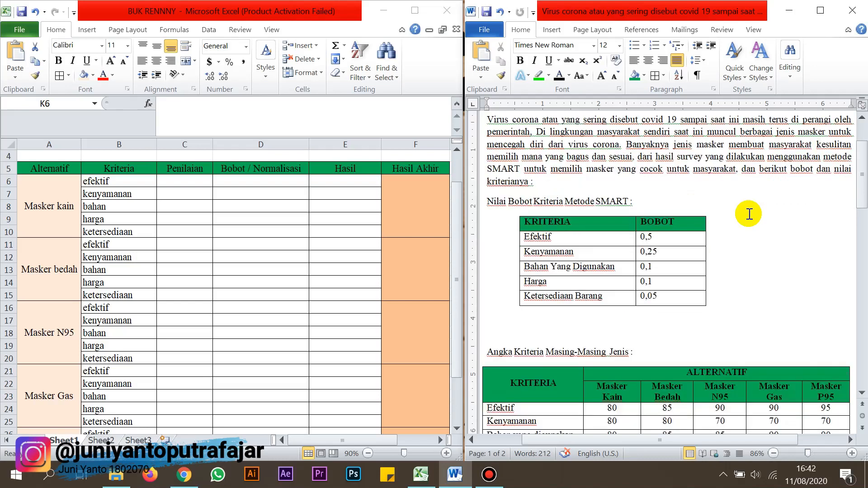
{"action": "scroll", "coordinate": [749, 213], "scroll_direction": "down", "scroll_amount": 1}
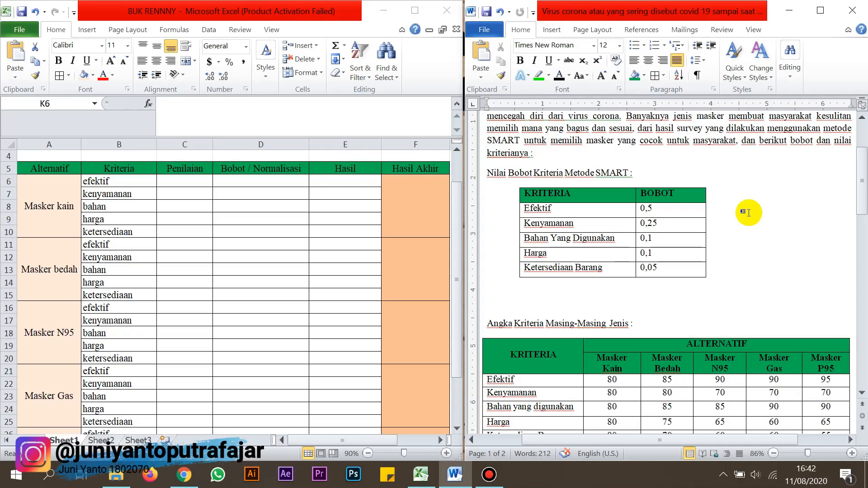
{"action": "scroll", "coordinate": [748, 212], "scroll_direction": "down", "scroll_amount": 5}
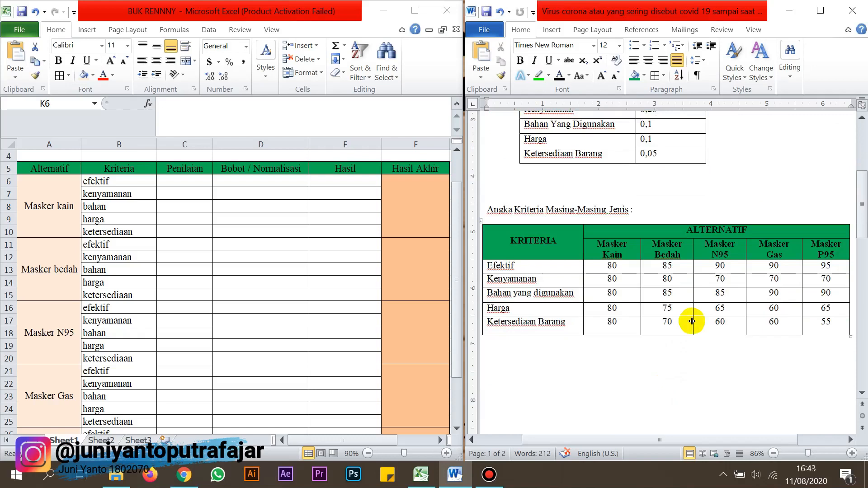
{"action": "scroll", "coordinate": [556, 254], "scroll_direction": "up", "scroll_amount": 3}
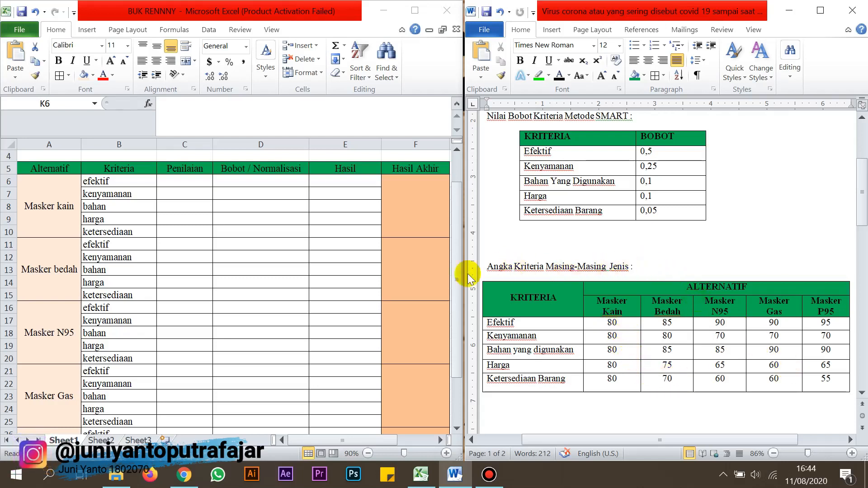
{"action": "left_click", "coordinate": [235, 185]}
{"action": "left_click", "coordinate": [197, 179]}
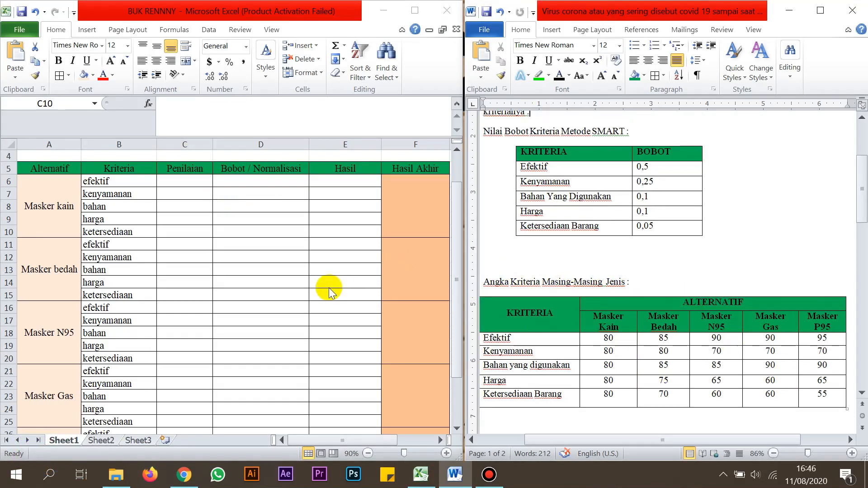
{"action": "left_click", "coordinate": [185, 175]}
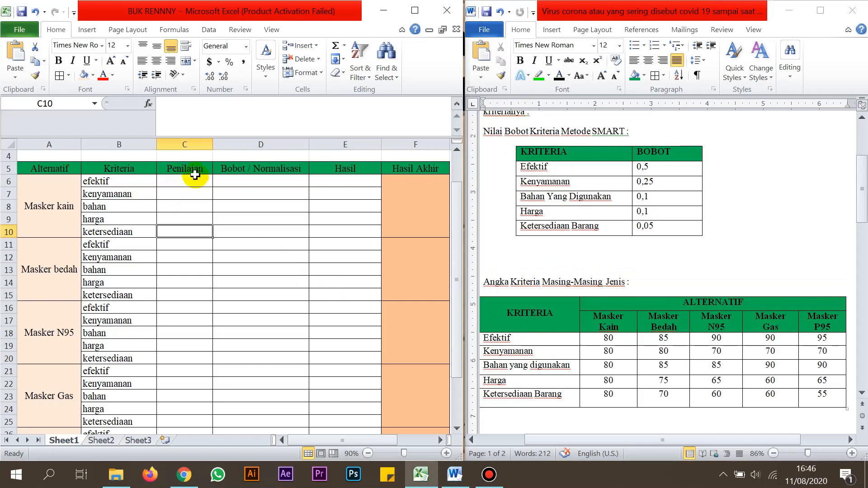
{"action": "left_click", "coordinate": [196, 181]}
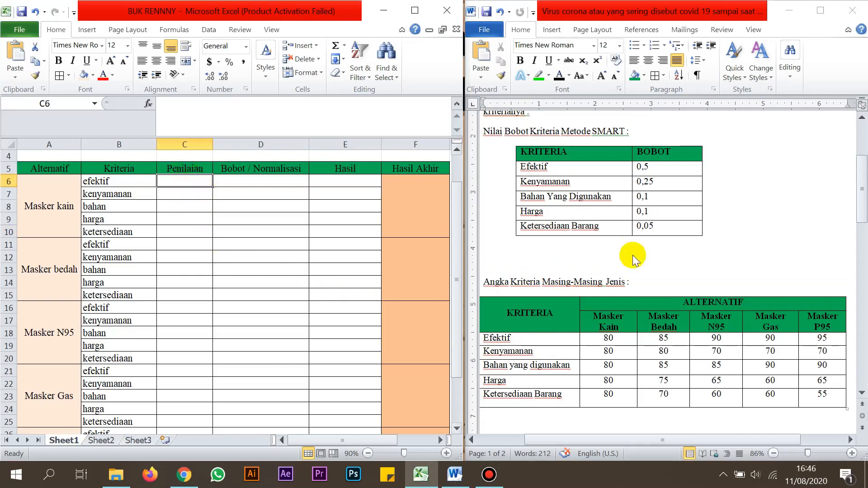
{"action": "left_click", "coordinate": [623, 350]}
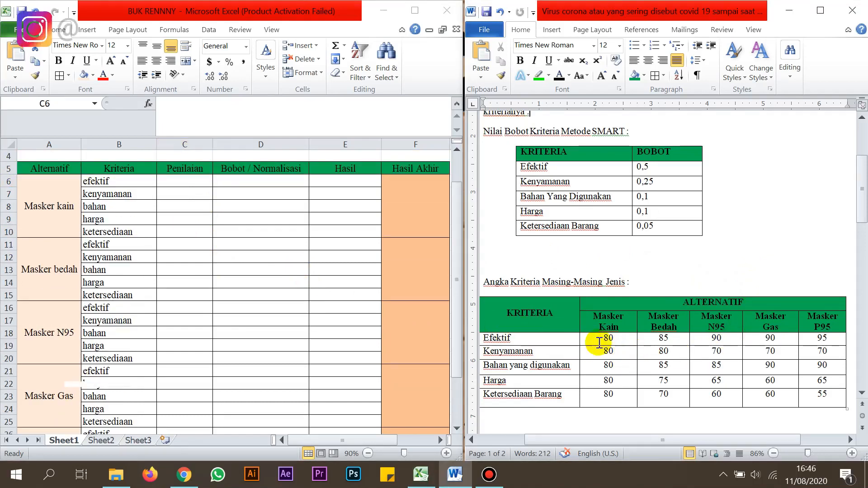
{"action": "left_click", "coordinate": [827, 395]}
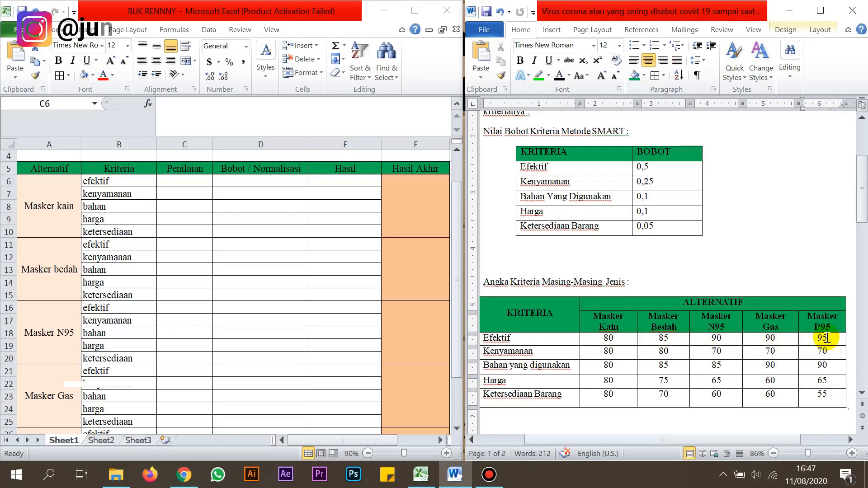
Examine the utility value table for Masker Kain in the Word document, including the Penilaian scores and the Uiai formulas.
{"action": "scroll", "coordinate": [721, 298], "scroll_direction": "down", "scroll_amount": 2}
{"action": "scroll", "coordinate": [722, 297], "scroll_direction": "down", "scroll_amount": 10}
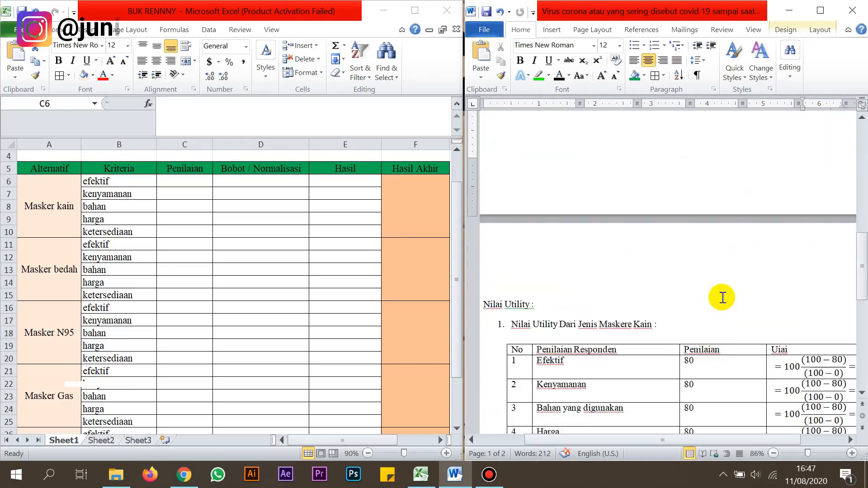
{"action": "scroll", "coordinate": [719, 298], "scroll_direction": "down", "scroll_amount": 2}
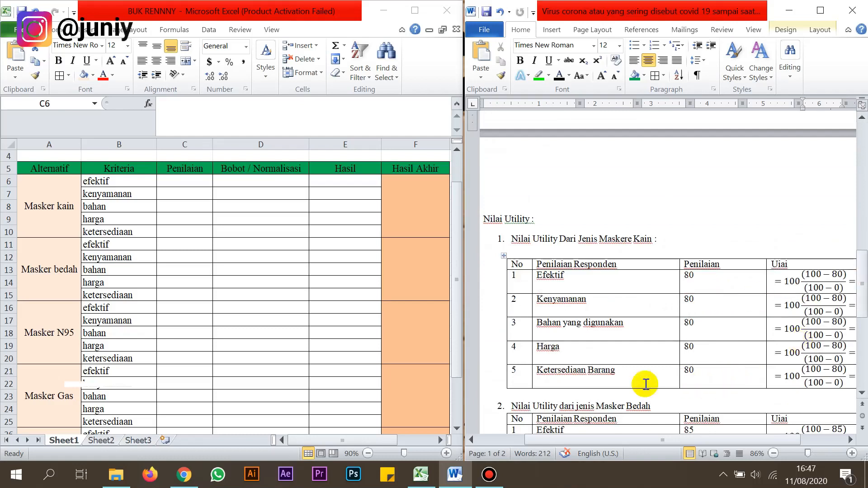
{"action": "mouse_move", "coordinate": [679, 443]}
{"action": "left_mouse_down"}
{"action": "mouse_move", "coordinate": [629, 443]}
{"action": "mouse_move", "coordinate": [675, 450]}
{"action": "left_mouse_up"}
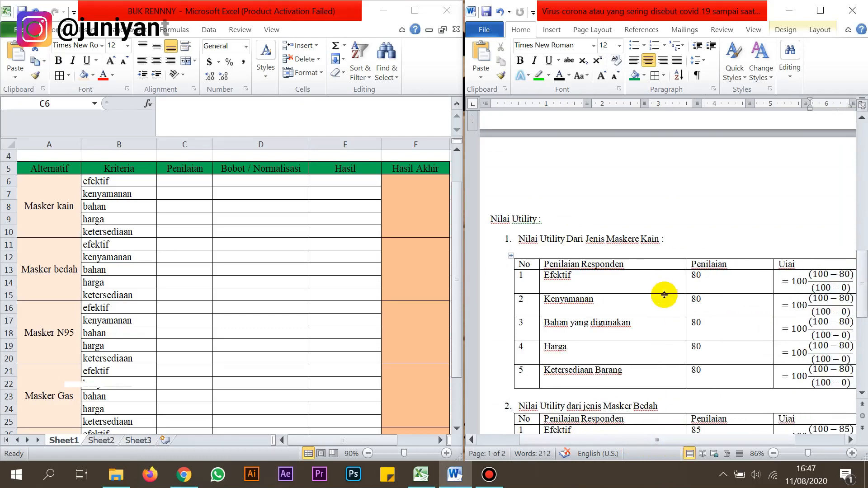
{"action": "left_click", "coordinate": [658, 291]}
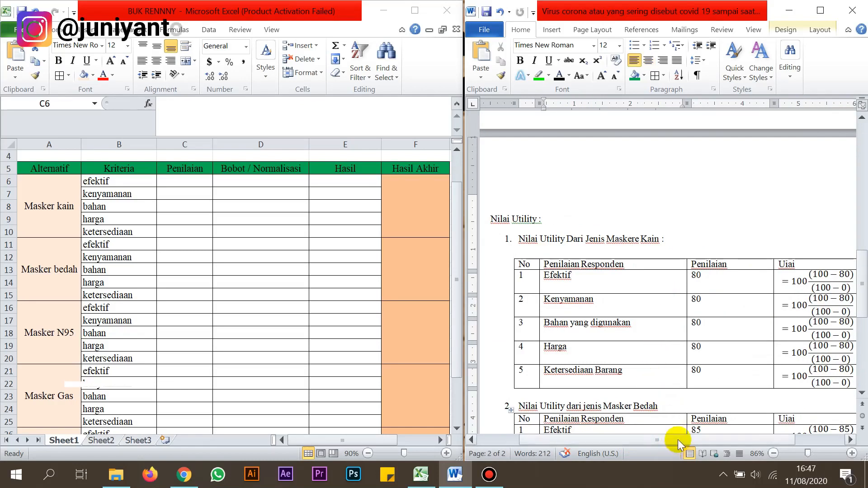
{"action": "left_click_drag", "start_coordinate": [677, 439], "coordinate": [703, 444]}
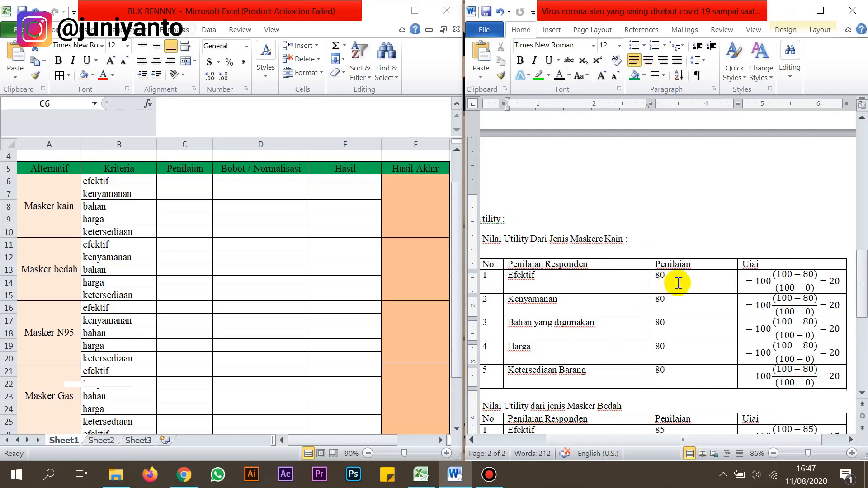
{"action": "left_click", "coordinate": [678, 283]}
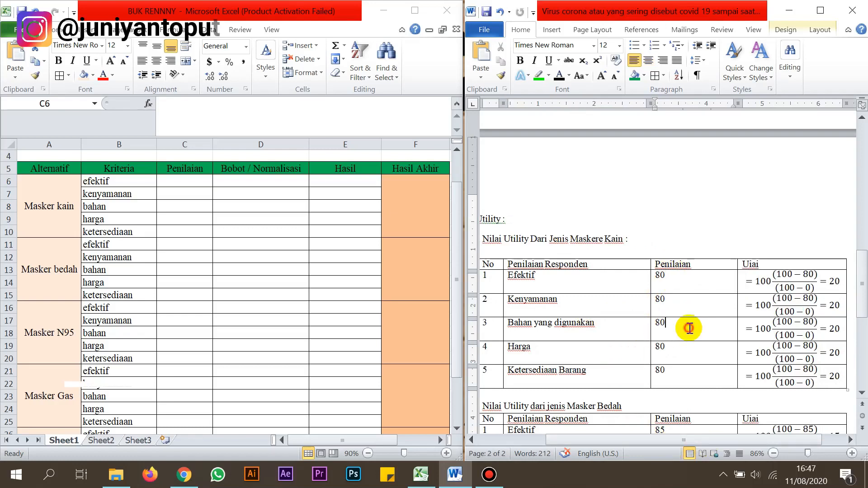
{"action": "left_click", "coordinate": [591, 344]}
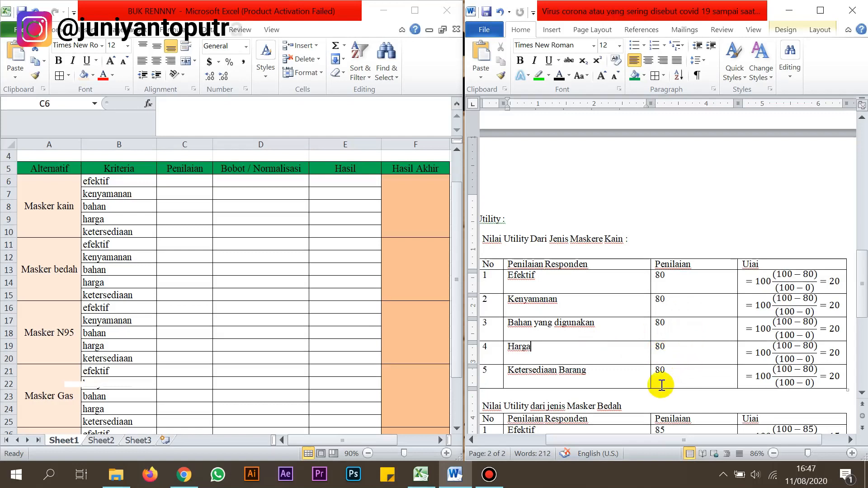
{"action": "left_click", "coordinate": [691, 379]}
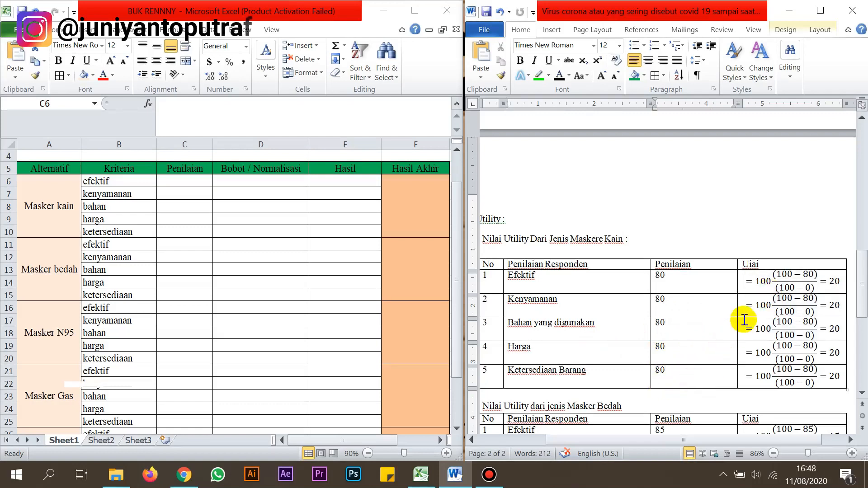
{"action": "left_click", "coordinate": [754, 284]}
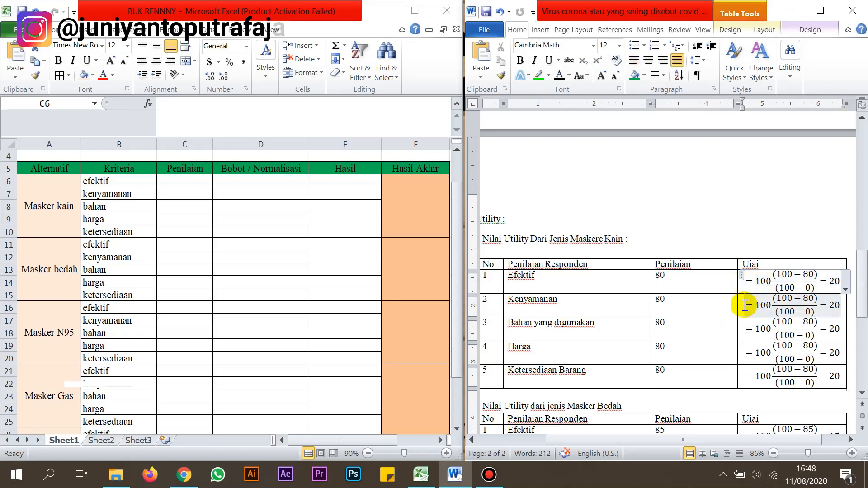
{"action": "left_click", "coordinate": [554, 282]}
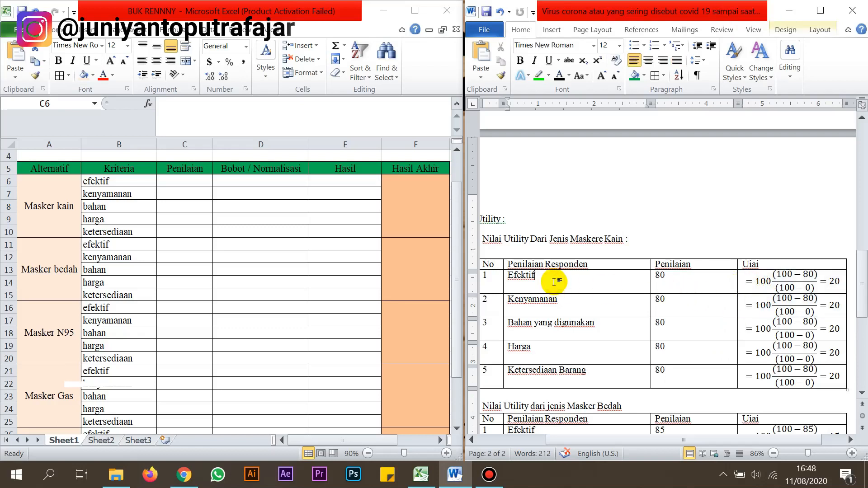
{"action": "left_click", "coordinate": [666, 279]}
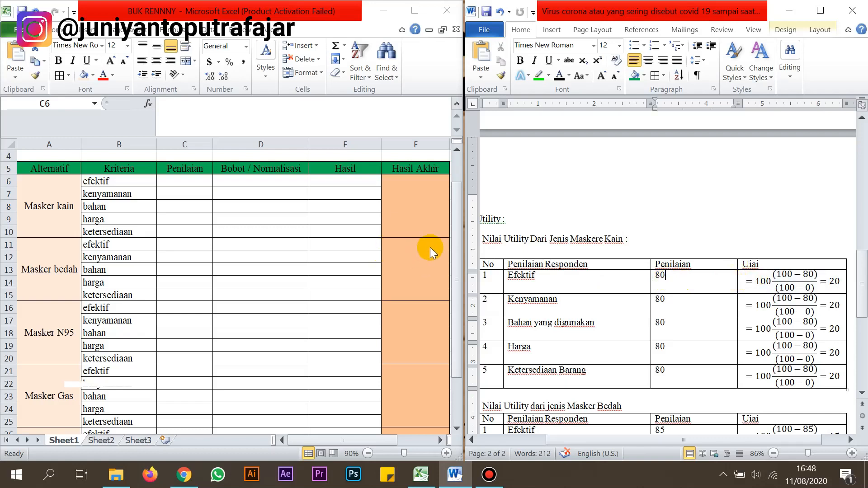
In the empty area below the Excel table, enter 100 in A37, 100 in B37 and 80 in C37.
{"action": "left_click", "coordinate": [455, 229]}
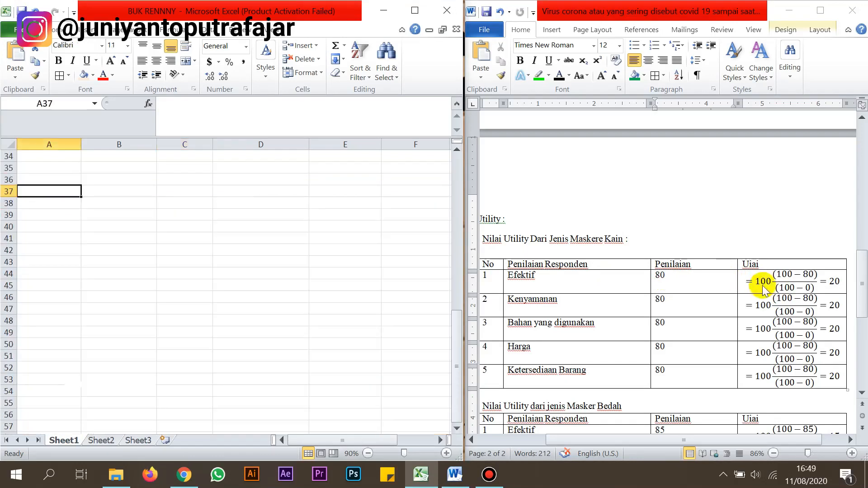
{"action": "left_click", "coordinate": [831, 285]}
{"action": "left_click", "coordinate": [633, 285]}
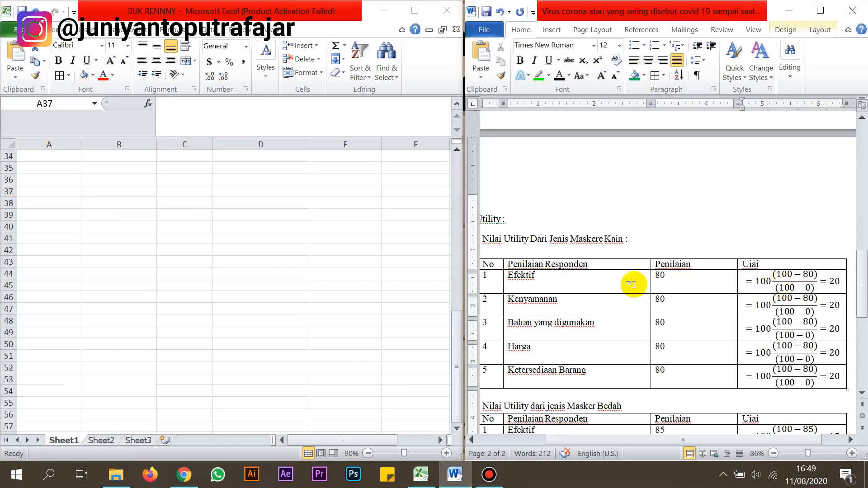
{"action": "left_click", "coordinate": [71, 192]}
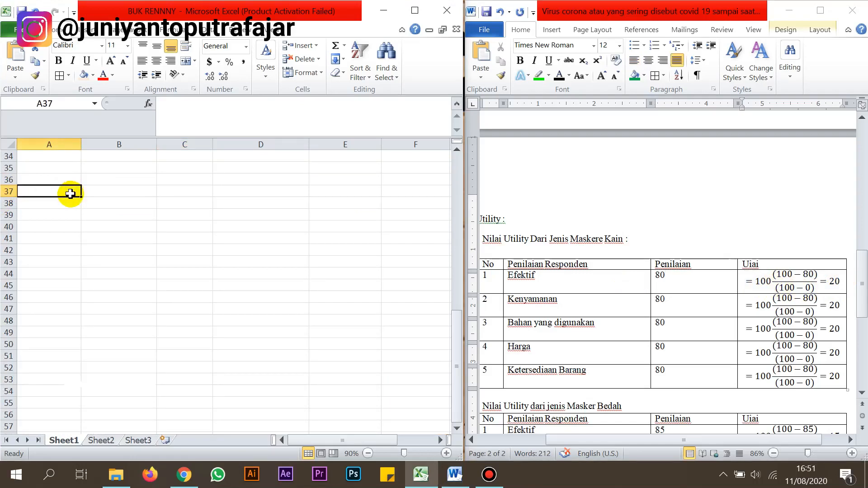
{"action": "type", "text": "100"}
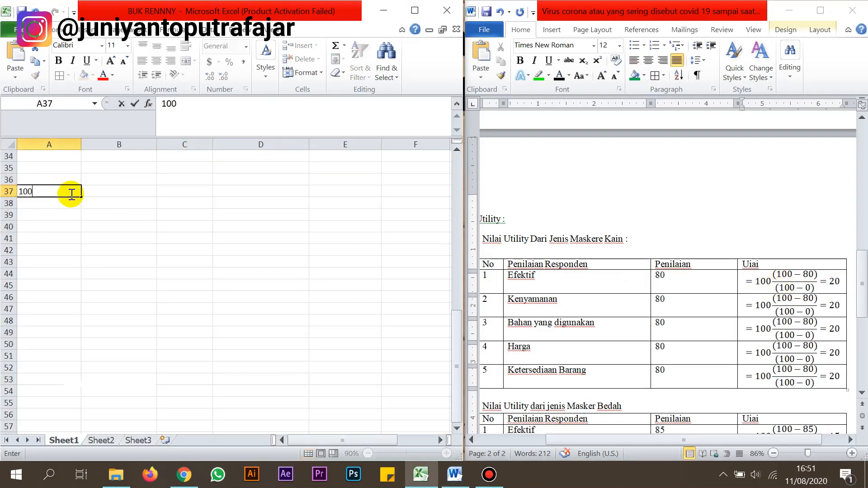
{"action": "left_click", "coordinate": [763, 283]}
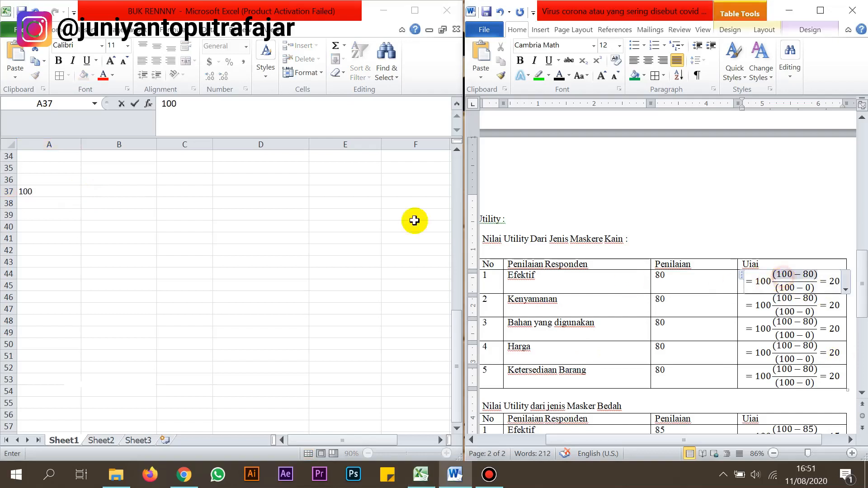
{"action": "left_click", "coordinate": [121, 191]}
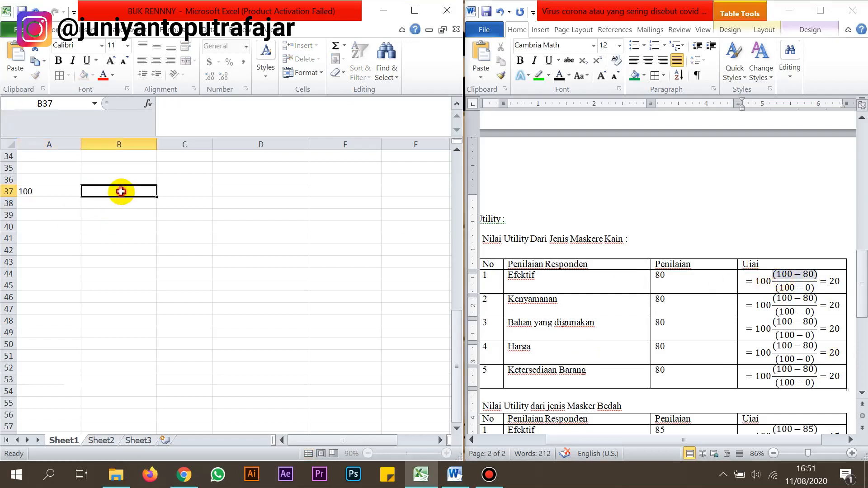
{"action": "type", "text": "100"}
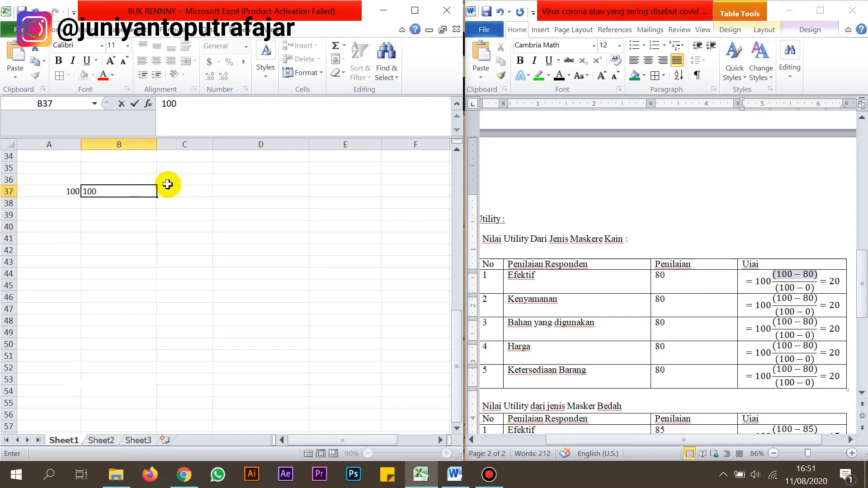
{"action": "left_click", "coordinate": [176, 189]}
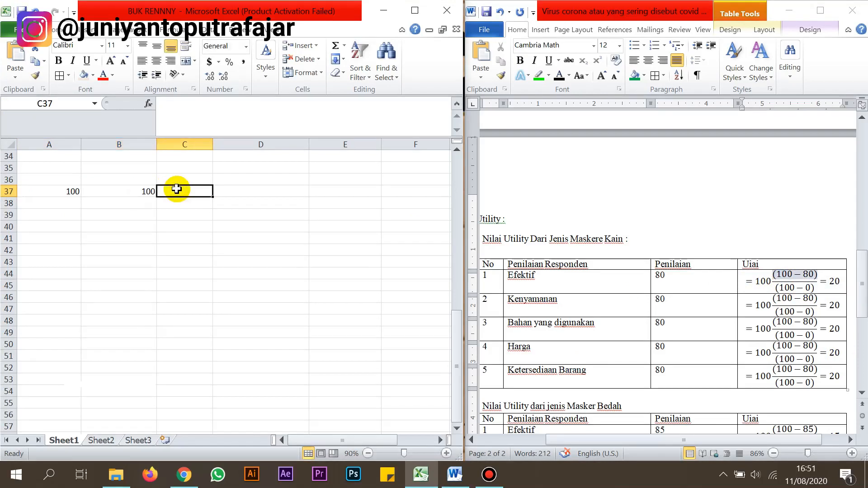
{"action": "type", "text": "80"}
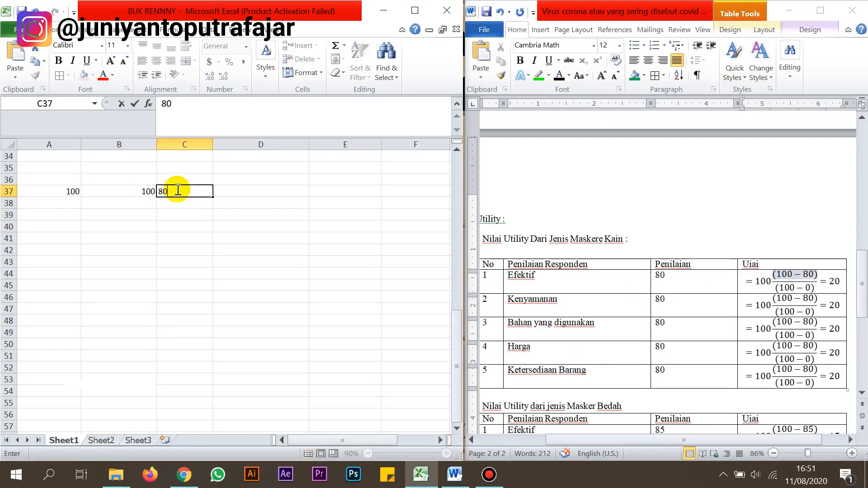
Enter the denominator values of the utility formula below, with 100 in B38 and 0 in C38.
{"action": "left_click", "coordinate": [144, 204]}
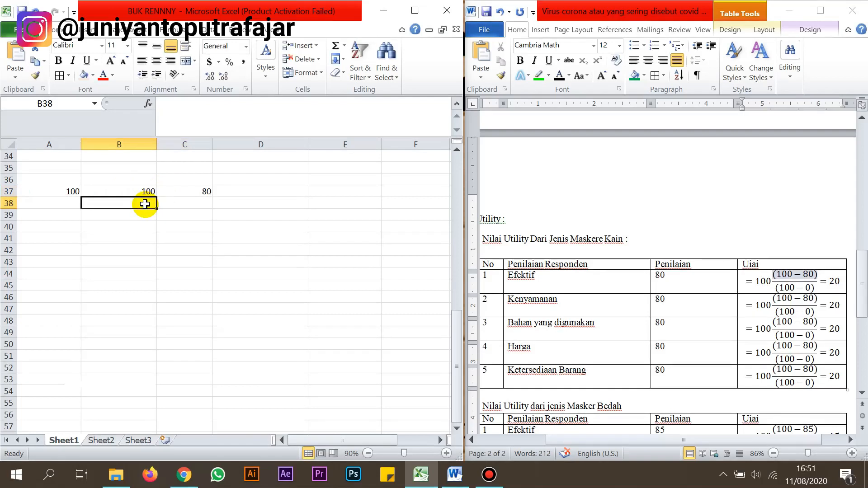
{"action": "type", "text": "100"}
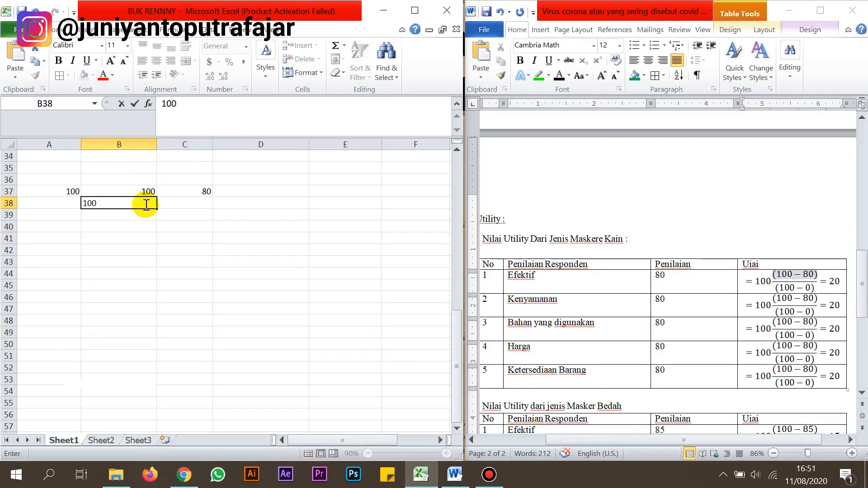
{"action": "left_click", "coordinate": [196, 201]}
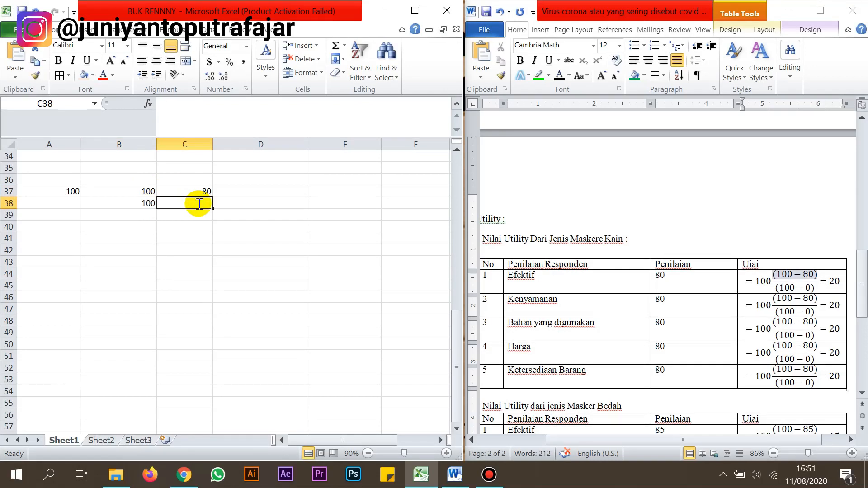
{"action": "type", "text": "0"}
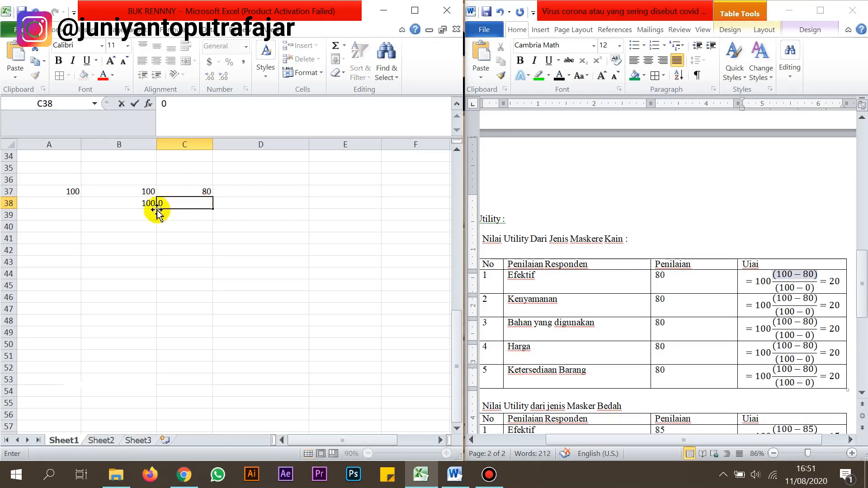
{"action": "left_click", "coordinate": [144, 204]}
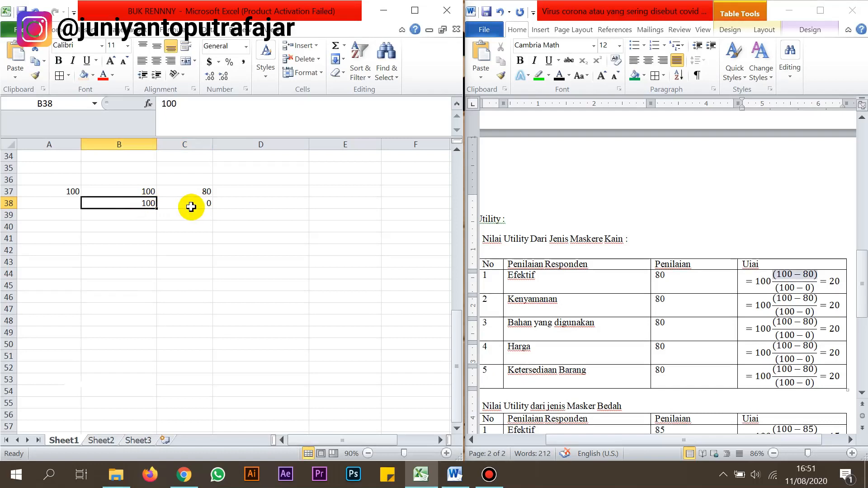
{"action": "left_click", "coordinate": [193, 203]}
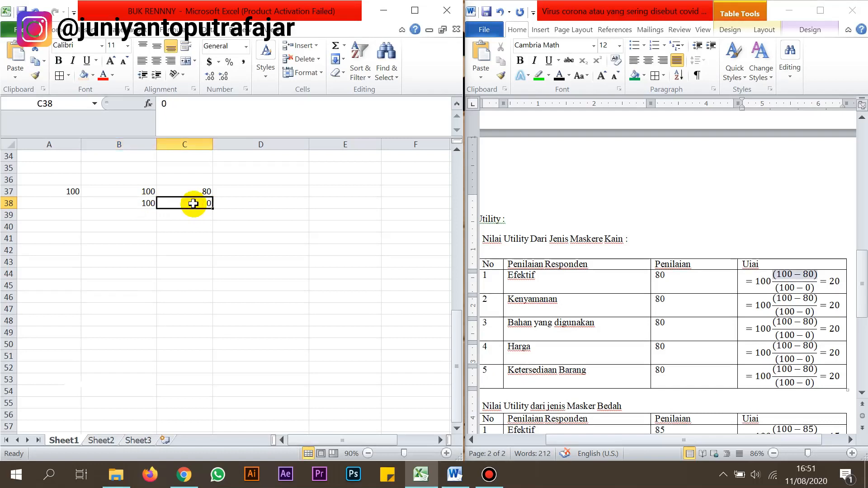
Clear the 0 from C38 and calculate the Masker Kain utility value in E37 with =A37*(B37-C37)/B38.
{"action": "key", "text": "BackSpace"}
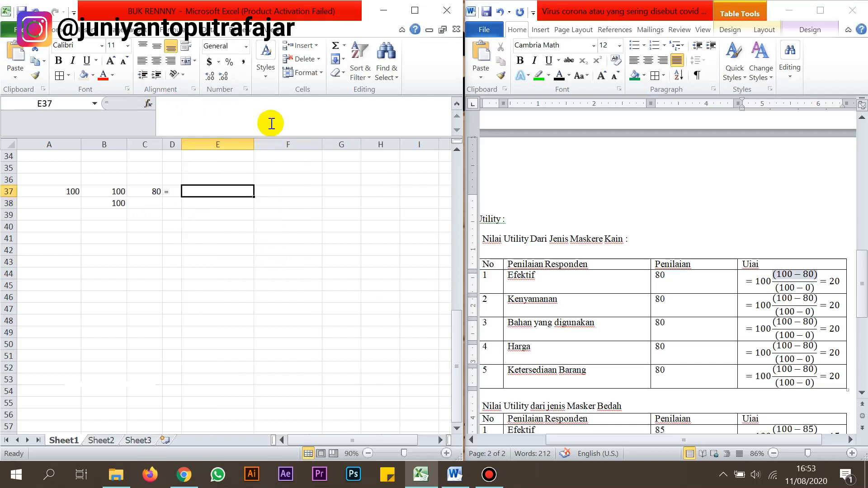
{"action": "left_click", "coordinate": [272, 118]}
{"action": "type", "text": "="}
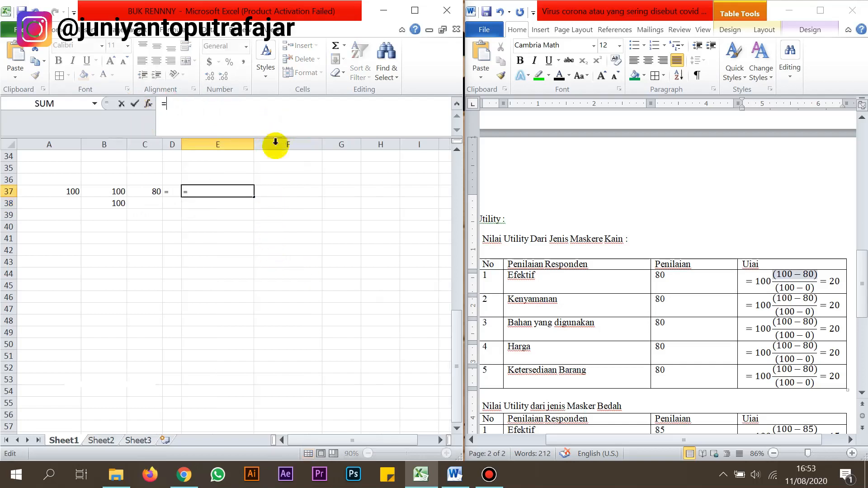
{"action": "left_click", "coordinate": [72, 193]}
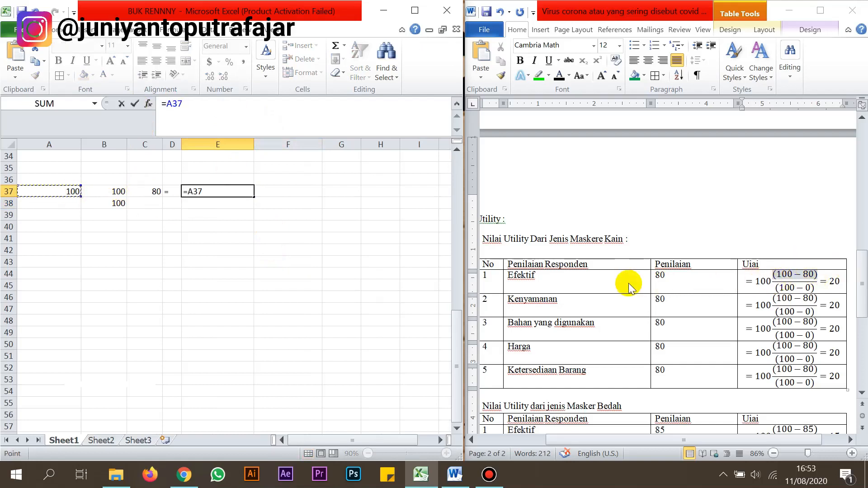
{"action": "type", "text": "*"}
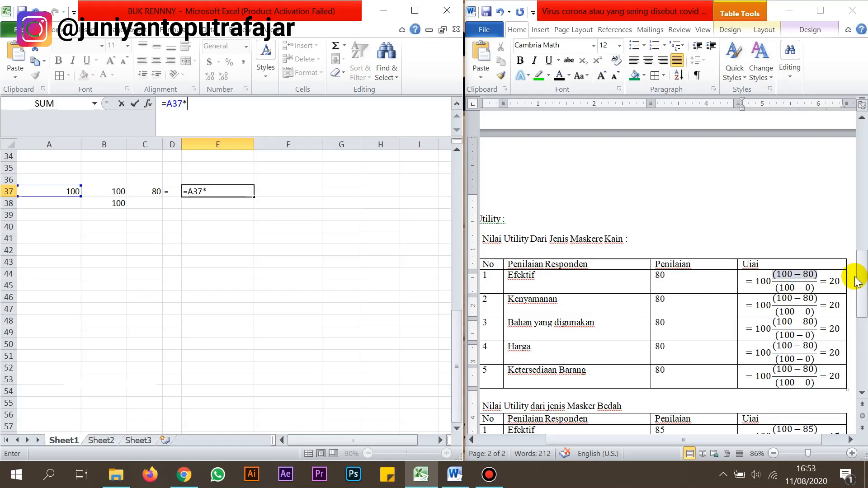
{"action": "type", "text": "("}
{"action": "left_click", "coordinate": [105, 193]}
{"action": "type", "text": "-"}
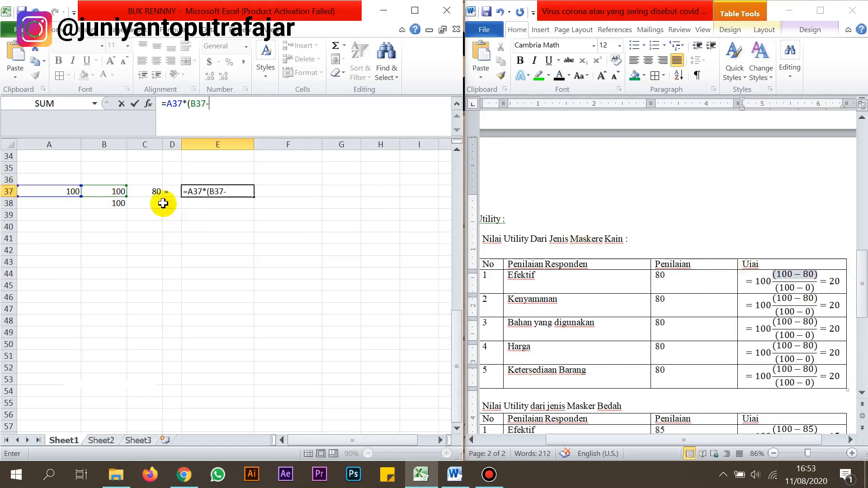
{"action": "left_click", "coordinate": [143, 190]}
{"action": "type", "text": ")"}
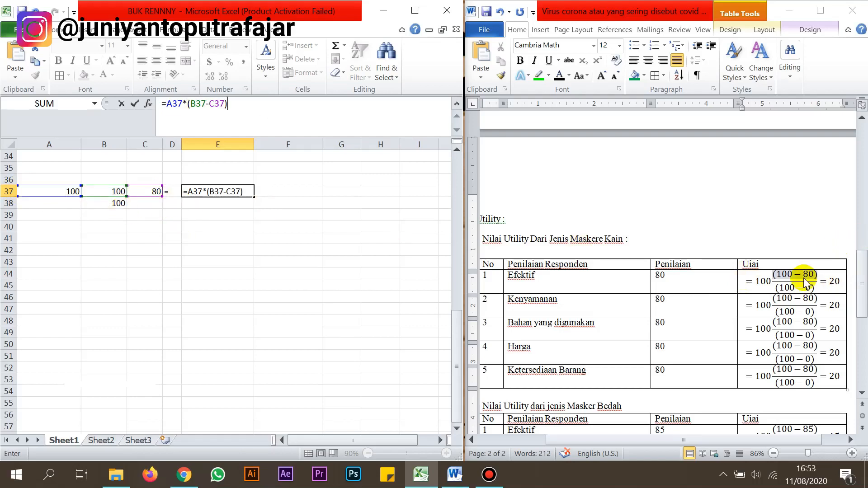
{"action": "type", "text": "/"}
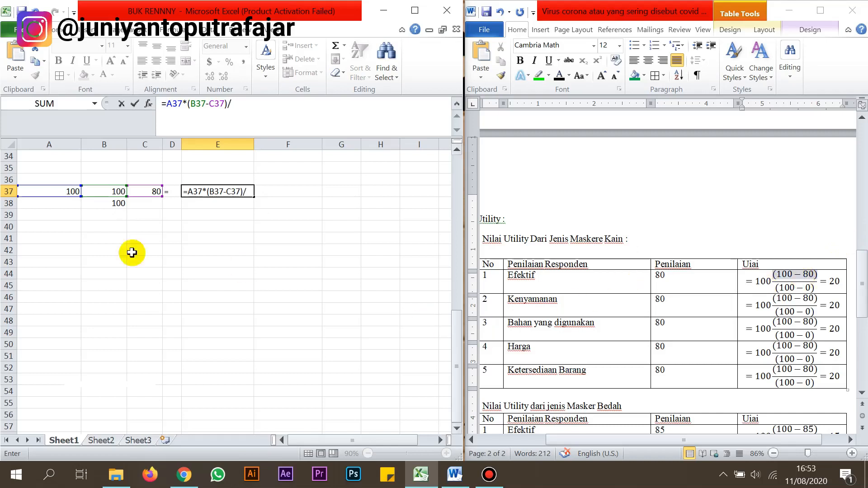
{"action": "left_click", "coordinate": [118, 204]}
{"action": "key", "text": "Return"}
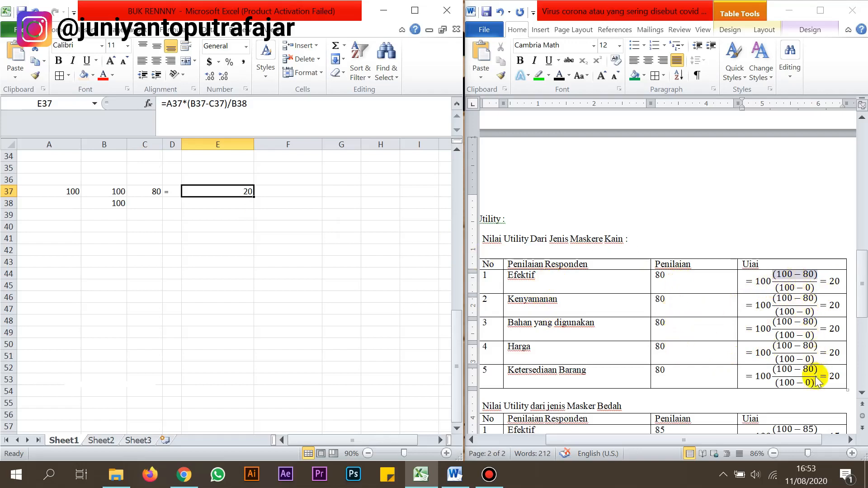
Examine the Masker Bedah utility table in the Word document, including the Efektif row's Penilaian score and Uiai formula.
{"action": "scroll", "coordinate": [707, 342], "scroll_direction": "down", "scroll_amount": 2}
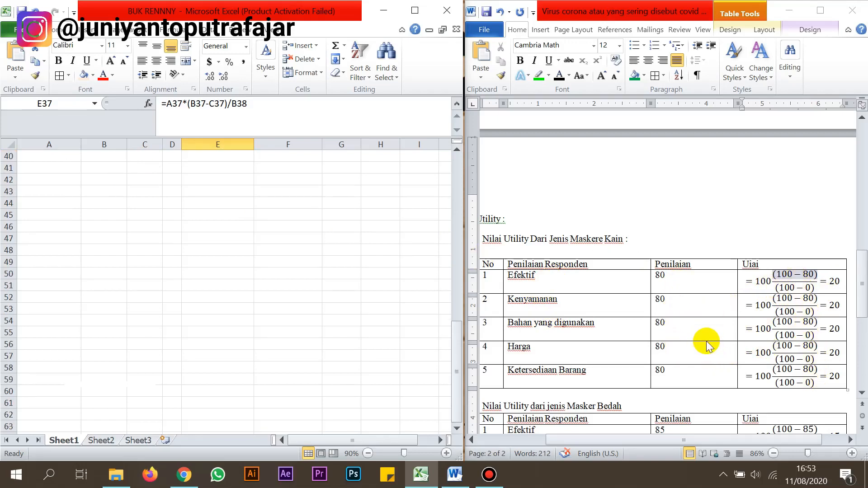
{"action": "scroll", "coordinate": [706, 346], "scroll_direction": "up", "scroll_amount": 3}
{"action": "left_click_drag", "start_coordinate": [862, 287], "coordinate": [862, 317]}
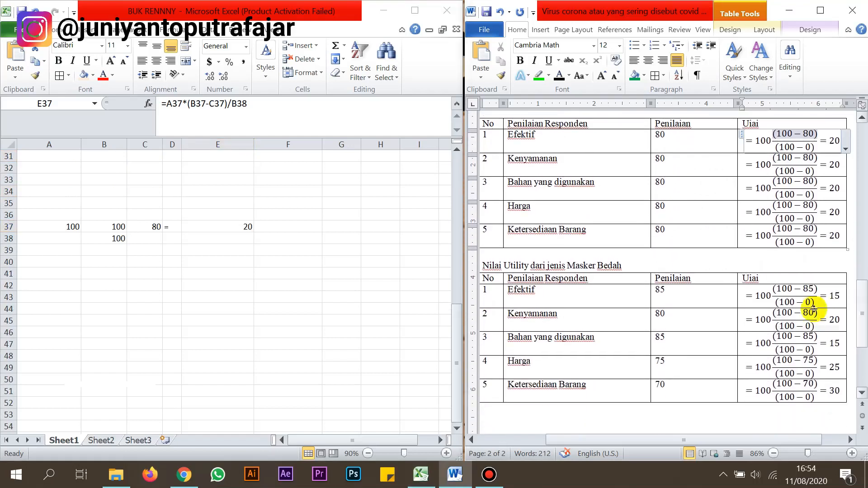
{"action": "left_click", "coordinate": [566, 299]}
{"action": "left_click", "coordinate": [688, 300]}
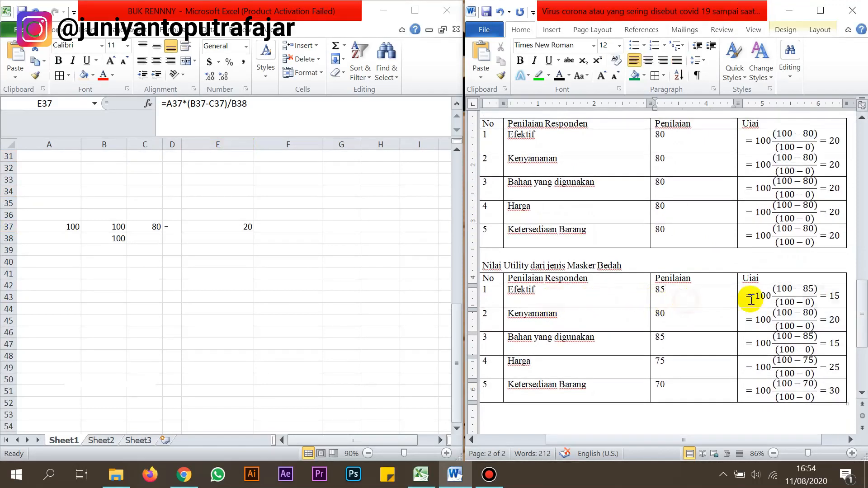
{"action": "left_click", "coordinate": [836, 299]}
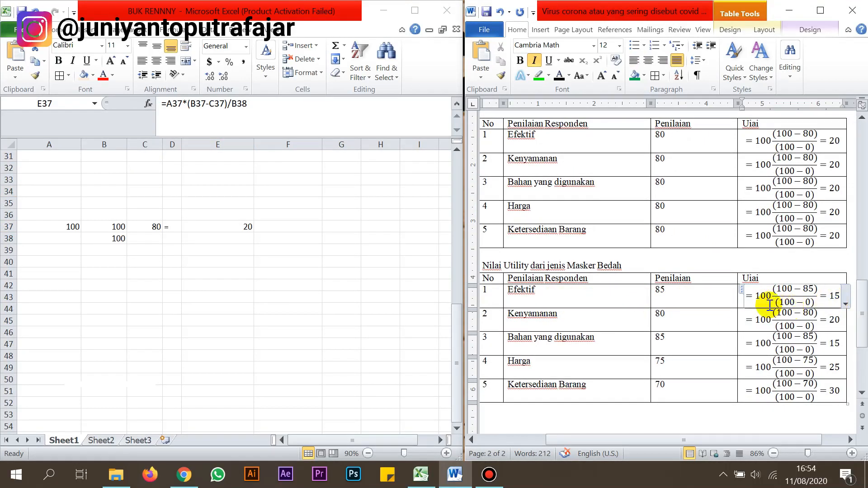
{"action": "left_click", "coordinate": [690, 291]}
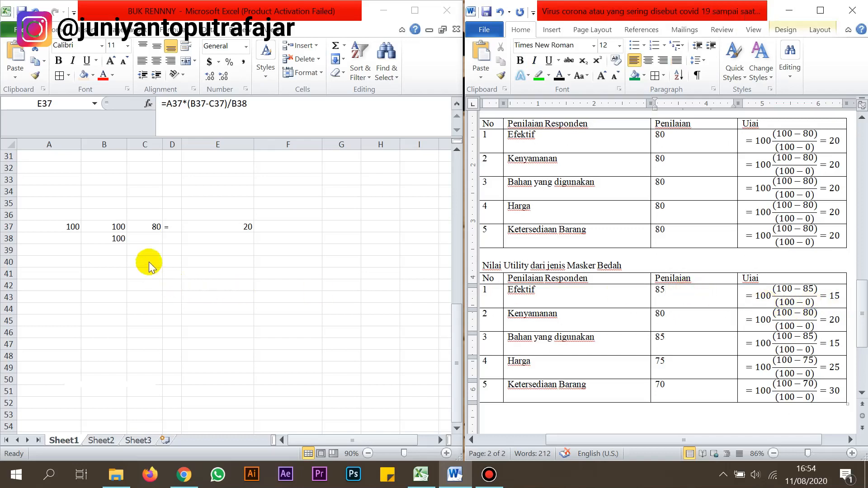
In Excel, enter the Masker Bedah Efektif formula values: 100 in A40, 100 in B40, 85 in C40 and 100 in B41.
{"action": "left_click", "coordinate": [154, 226]}
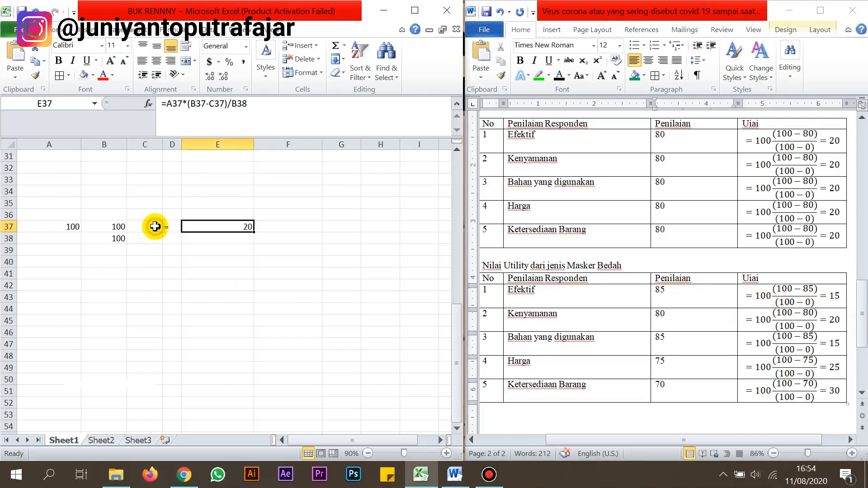
{"action": "left_click", "coordinate": [59, 264]}
{"action": "type", "text": "1"}
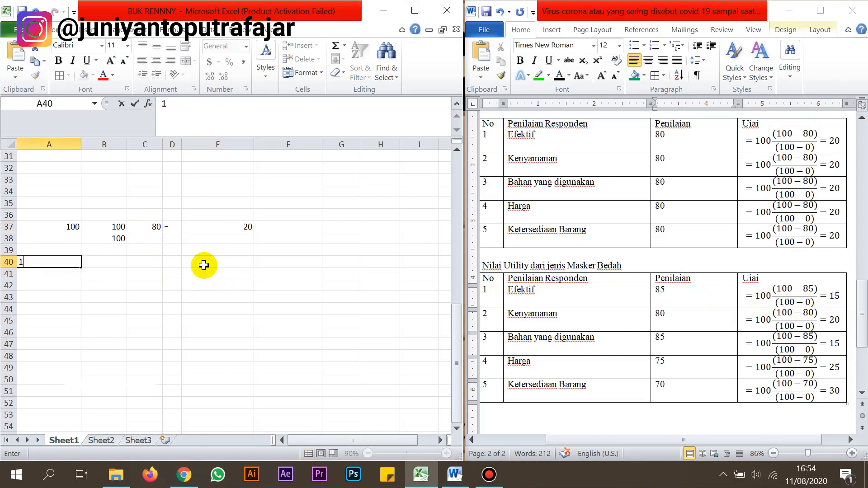
{"action": "key", "text": "Return"}
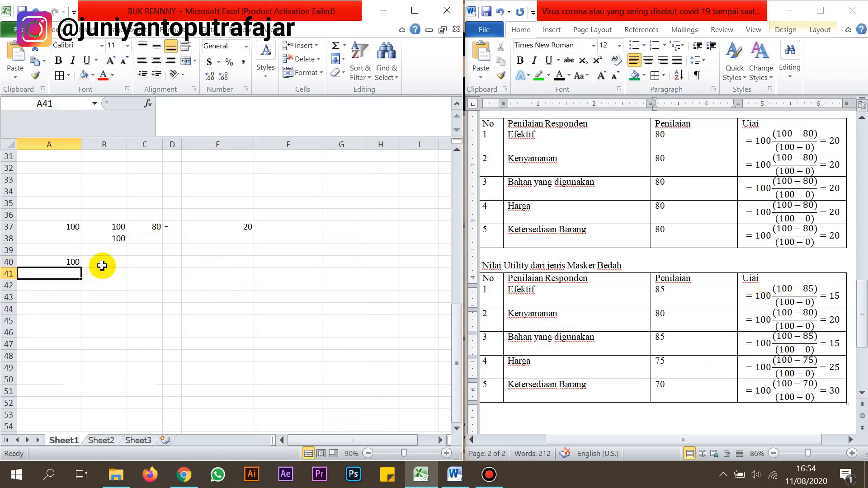
{"action": "left_click", "coordinate": [101, 262]}
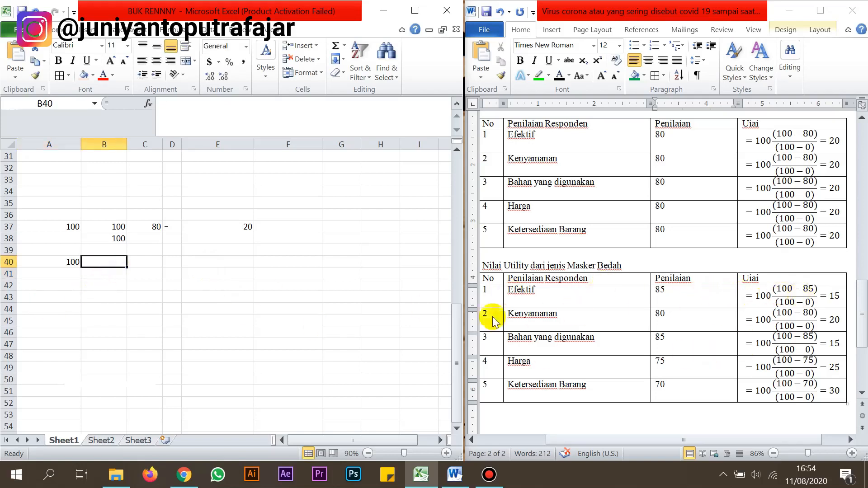
{"action": "type", "text": "100"}
{"action": "left_click", "coordinate": [154, 263]}
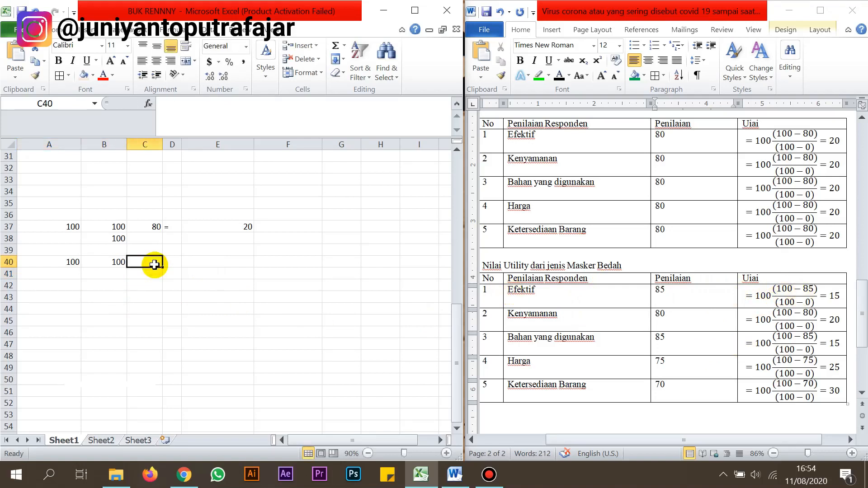
{"action": "type", "text": "85"}
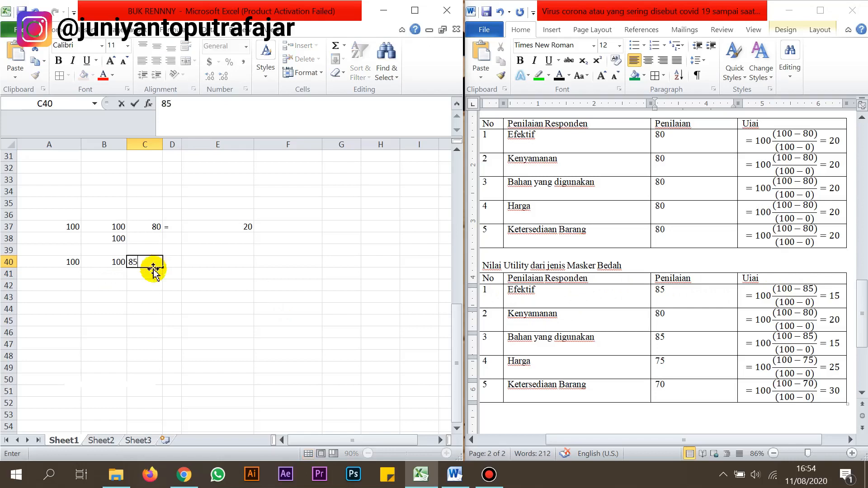
{"action": "left_click", "coordinate": [110, 277]}
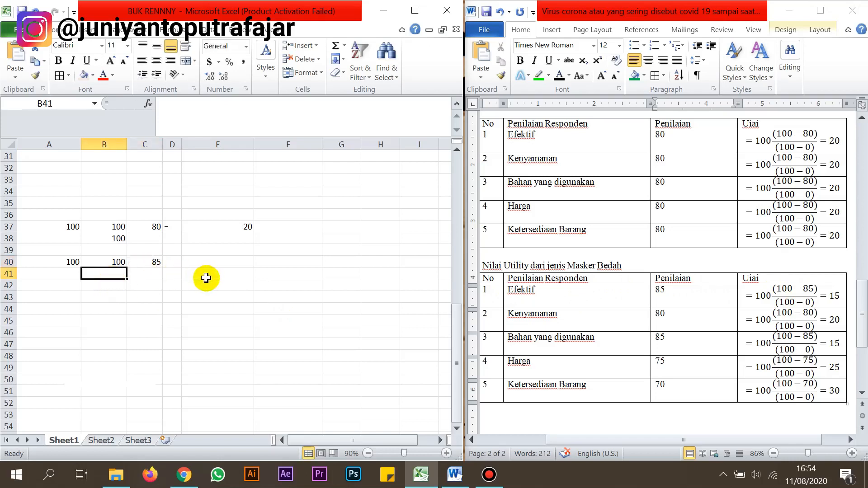
{"action": "type", "text": "100"}
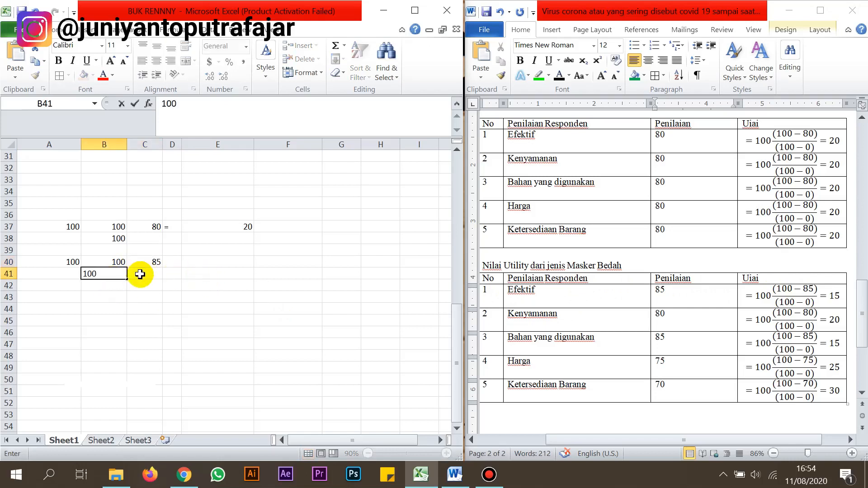
{"action": "left_click", "coordinate": [148, 277]}
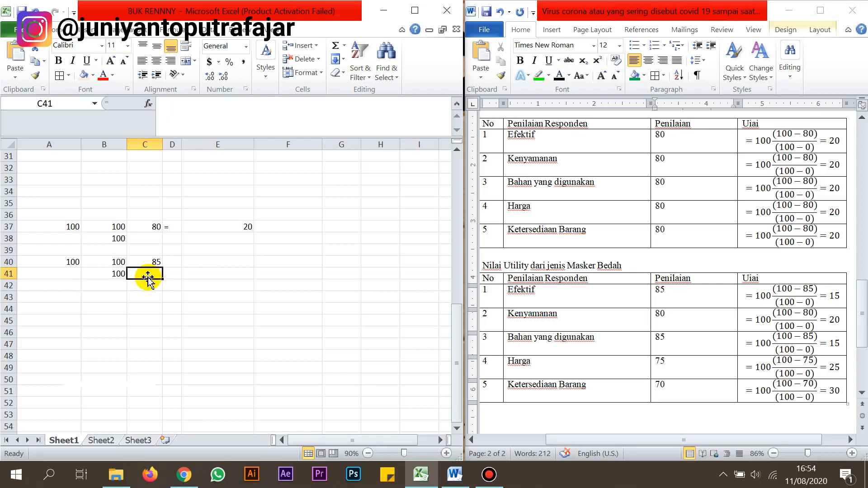
Enter a plain equals sign in D40 beside the 85, without any cell reference.
{"action": "left_click", "coordinate": [170, 266]}
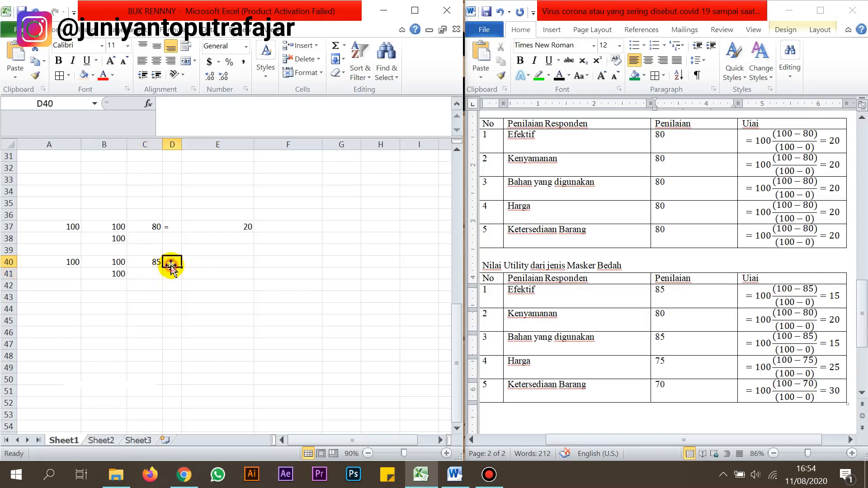
{"action": "type", "text": "="}
{"action": "left_click", "coordinate": [208, 264]}
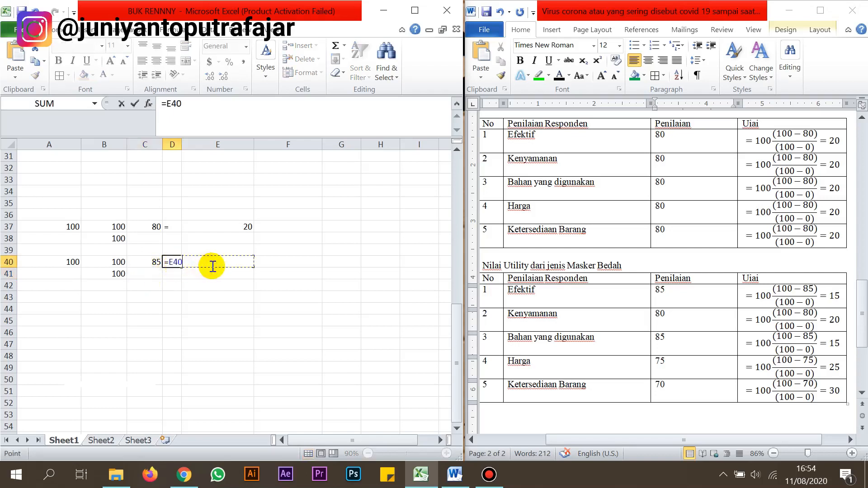
{"action": "key", "text": "BackSpace"}
{"action": "key", "text": "BackSpace"}
{"action": "key", "text": "BackSpace"}
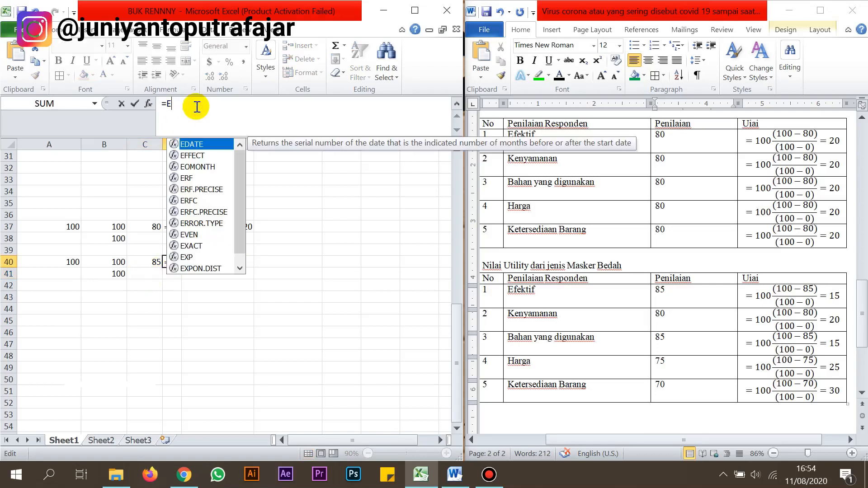
{"action": "key", "text": "Return"}
Calculate the Masker Bedah Efektif utility value in E40 with the formula =A40*(B40-C40)/B41.
{"action": "left_click", "coordinate": [244, 264]}
{"action": "type", "text": "="}
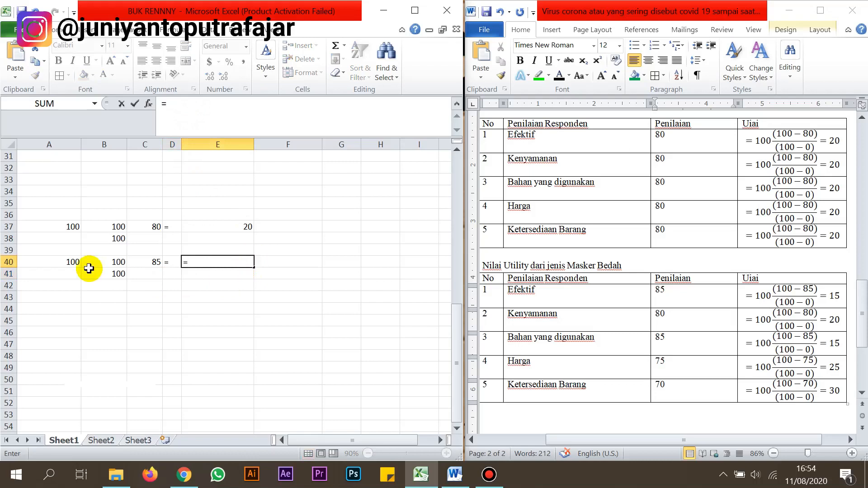
{"action": "left_click", "coordinate": [67, 263]}
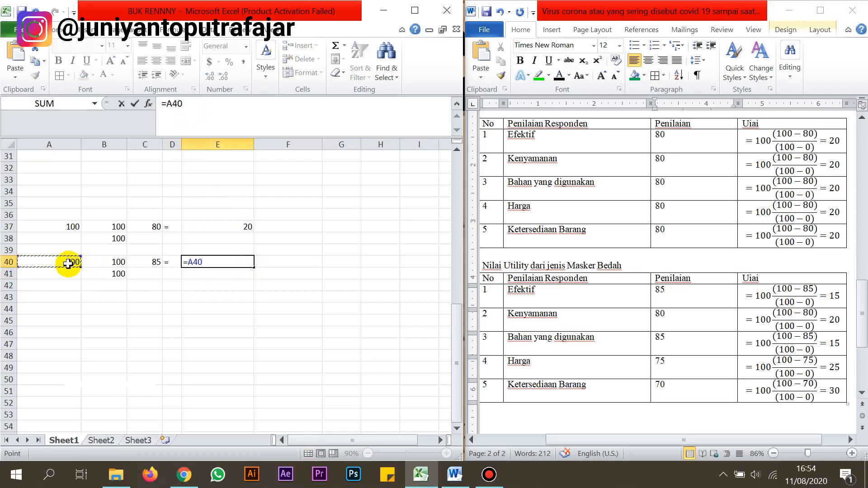
{"action": "type", "text": "*"}
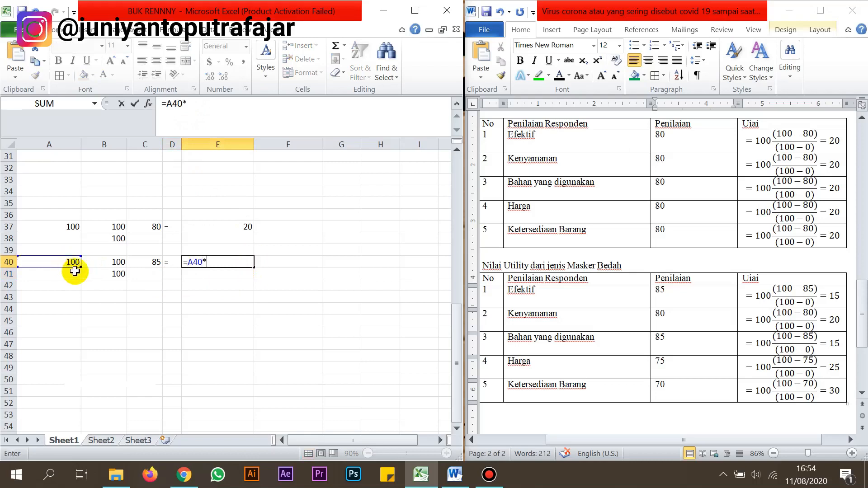
{"action": "left_click", "coordinate": [119, 263]}
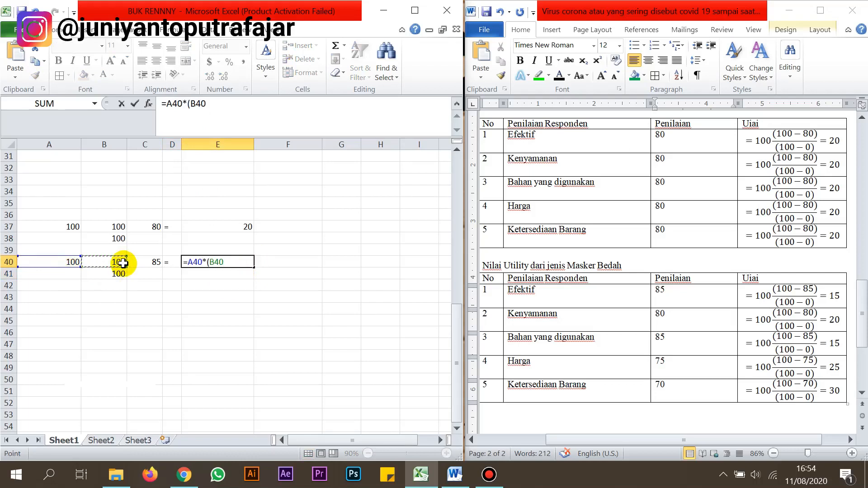
{"action": "type", "text": "-"}
{"action": "left_click", "coordinate": [155, 262]}
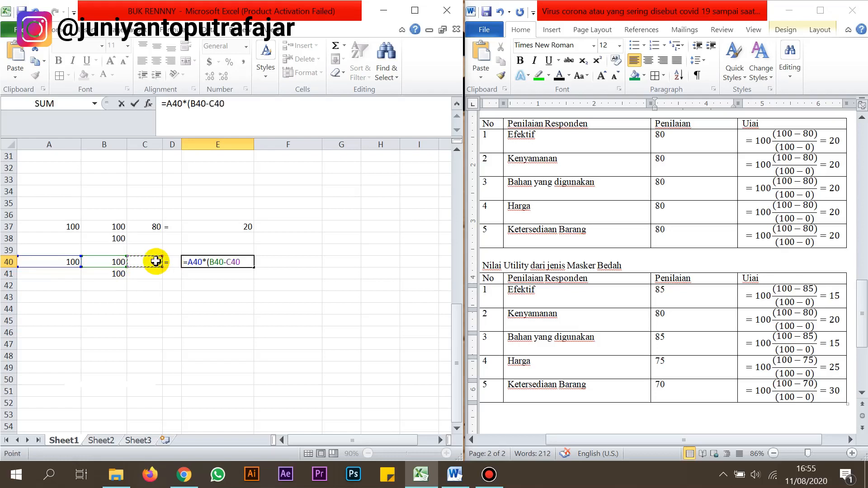
{"action": "type", "text": ")/"}
{"action": "left_click", "coordinate": [117, 274]}
{"action": "key", "text": "Return"}
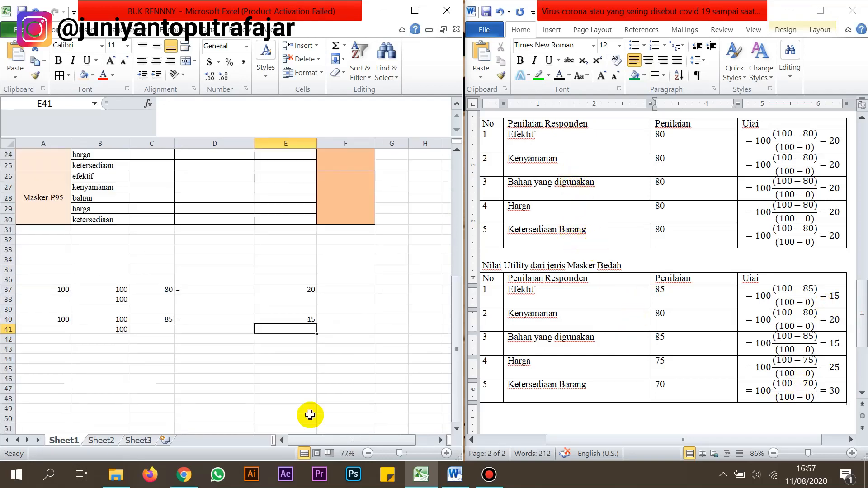
Fill the Penilaian cells C6 to C10 for Masker kain with 20 for each of the five criteria.
{"action": "scroll", "coordinate": [310, 413], "scroll_direction": "up", "scroll_amount": 7}
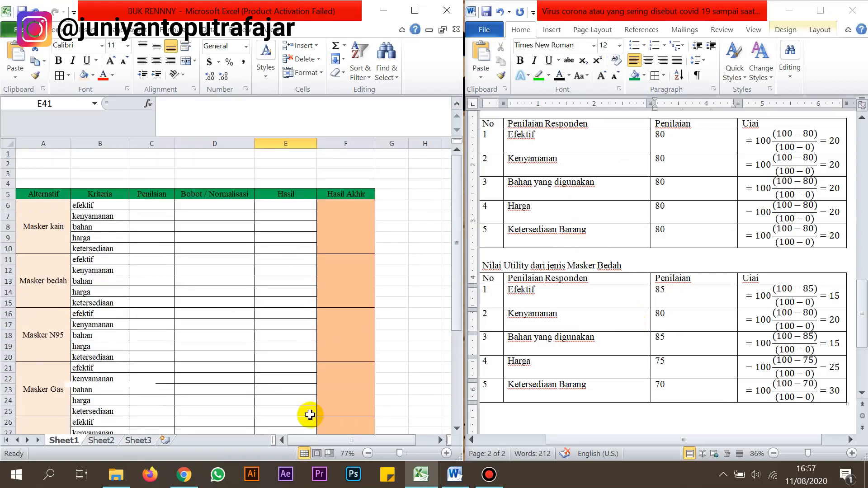
{"action": "scroll", "coordinate": [310, 414], "scroll_direction": "down", "scroll_amount": 1}
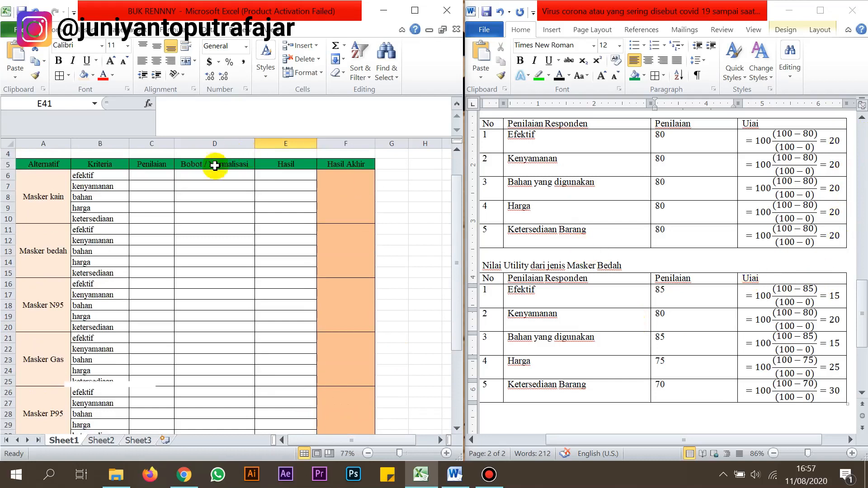
{"action": "left_click", "coordinate": [147, 177]}
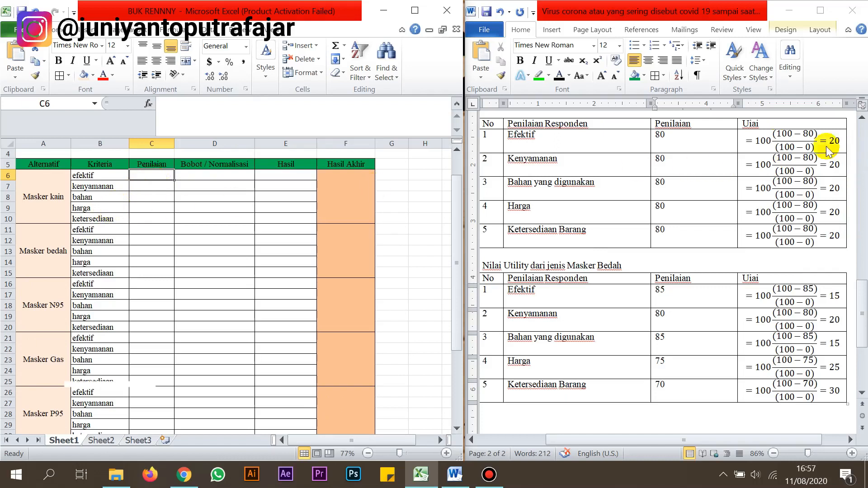
{"action": "type", "text": "20"}
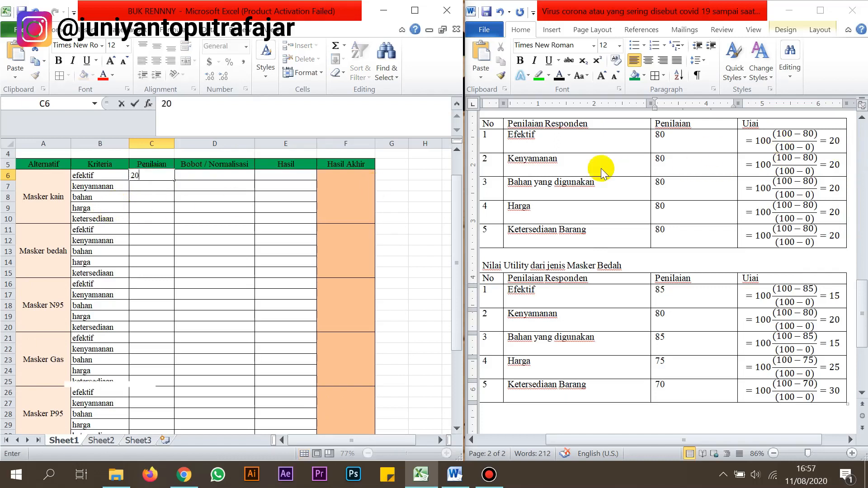
{"action": "key", "text": "Return"}
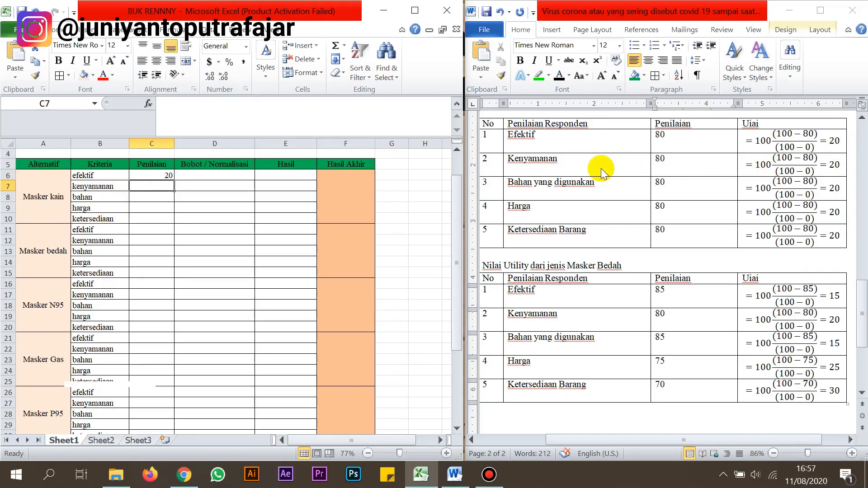
{"action": "type", "text": "20"}
{"action": "key", "text": "Return"}
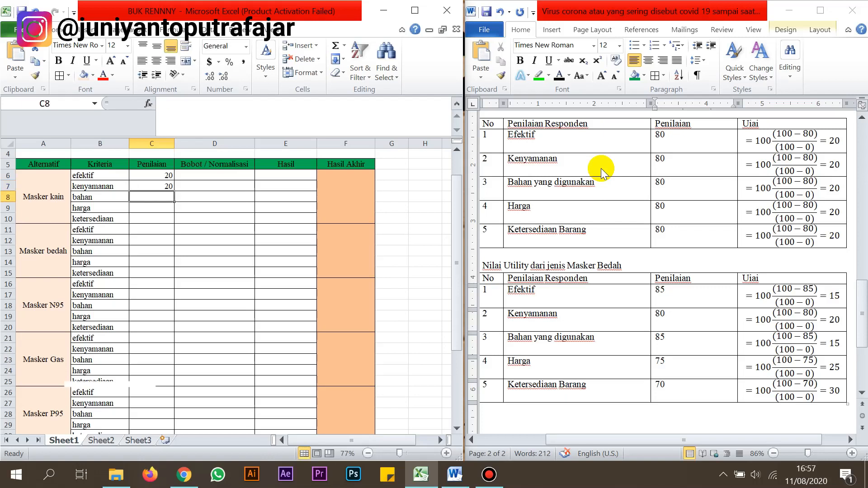
{"action": "type", "text": "20"}
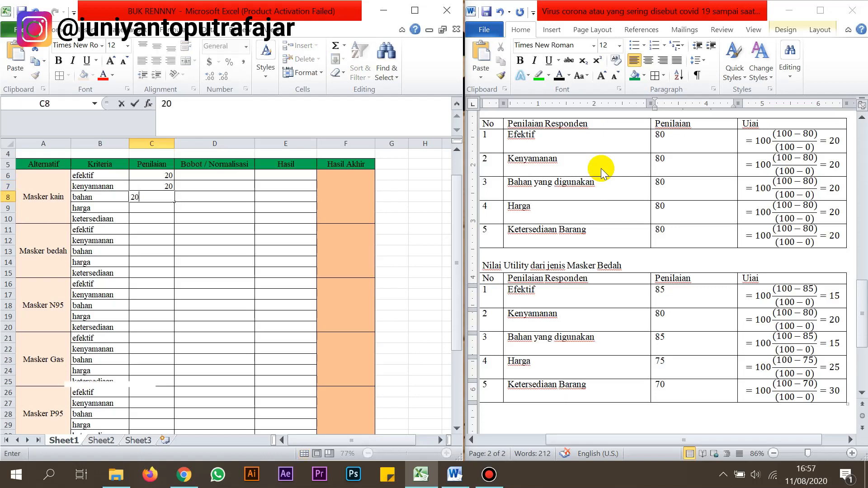
{"action": "key", "text": "Return"}
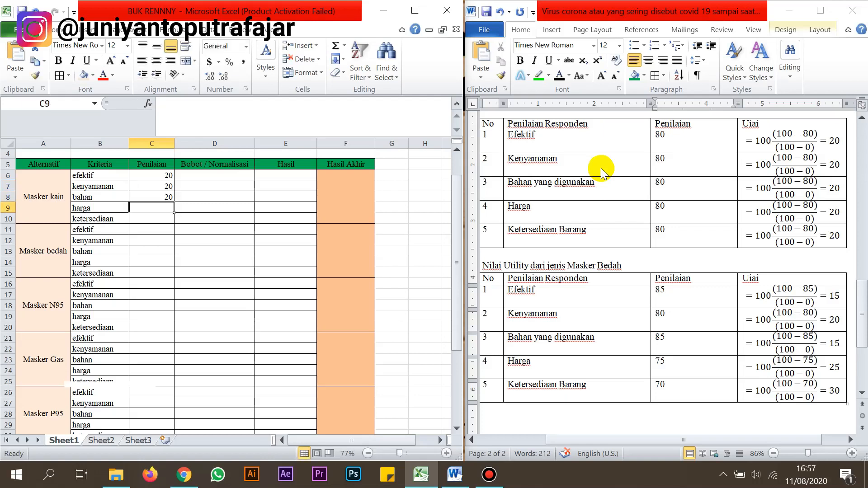
{"action": "type", "text": "20"}
{"action": "key", "text": "Return"}
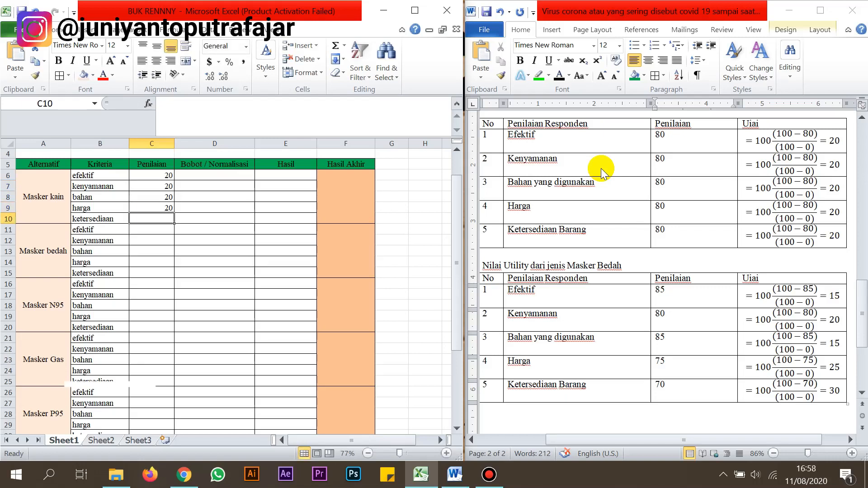
{"action": "type", "text": "20"}
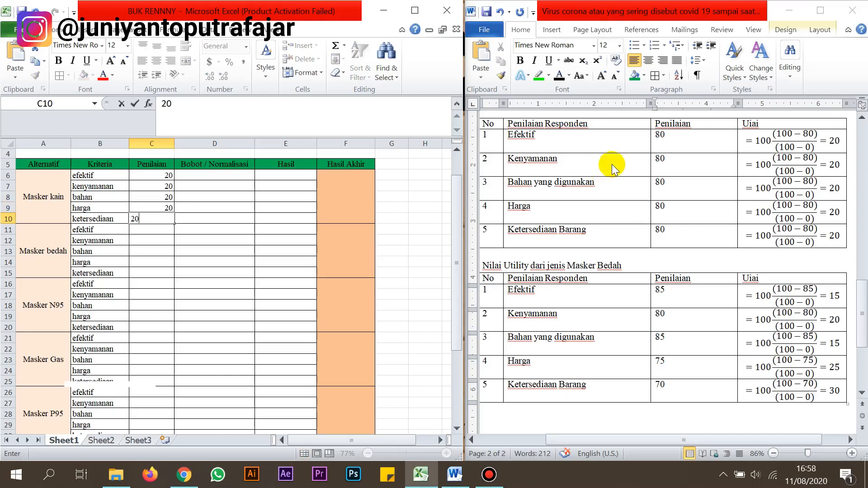
Fill the Masker bedah Penilaian cells C11 to C15 with 15, 20, 15, 25 and 30.
{"action": "left_click", "coordinate": [159, 230]}
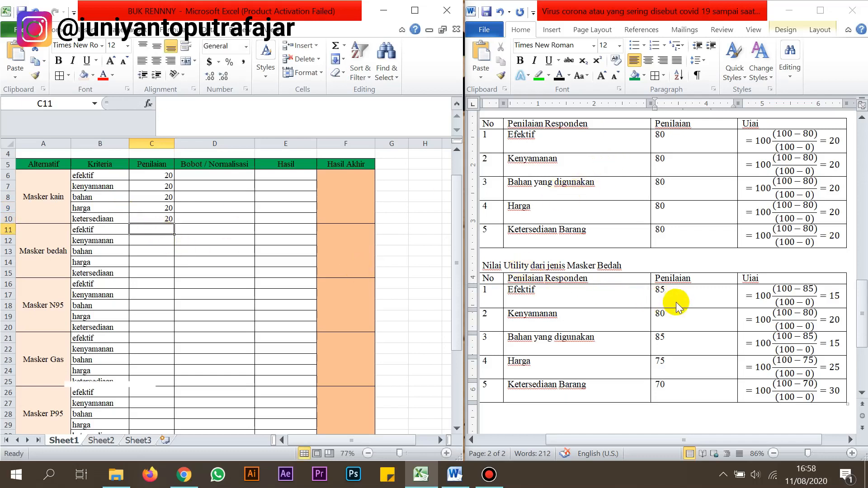
{"action": "type", "text": "15"}
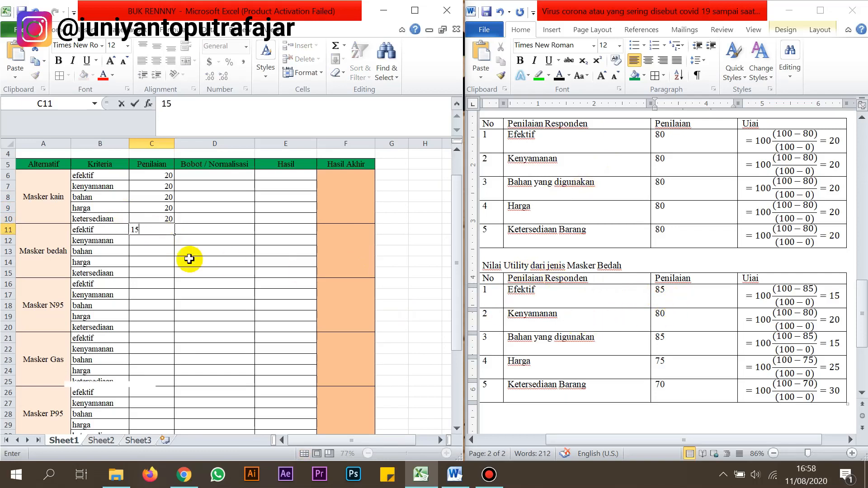
{"action": "left_click", "coordinate": [170, 239]}
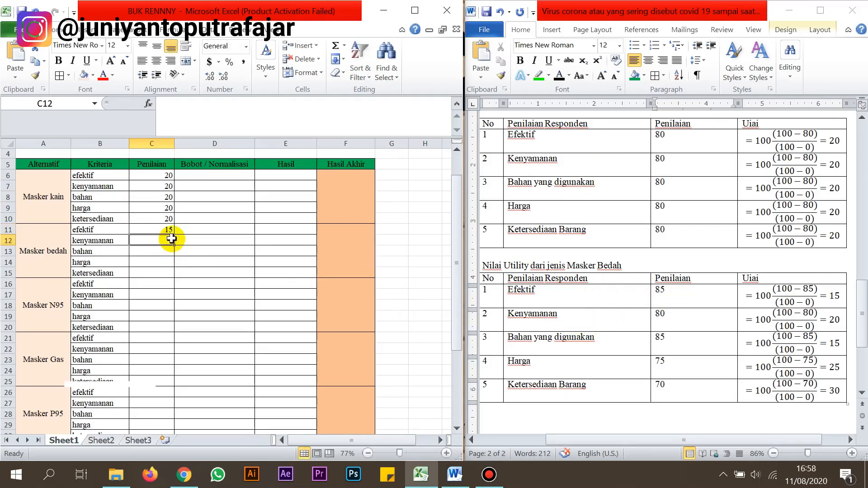
{"action": "type", "text": "20"}
{"action": "left_click", "coordinate": [147, 252]}
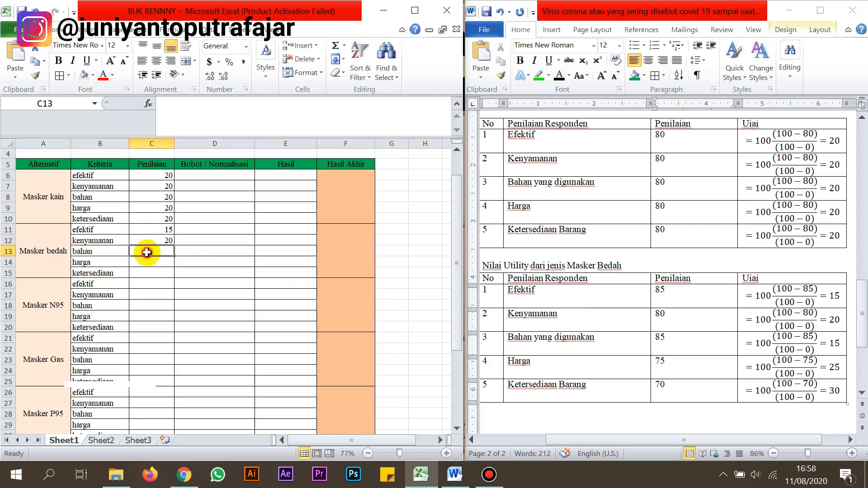
{"action": "type", "text": "15"}
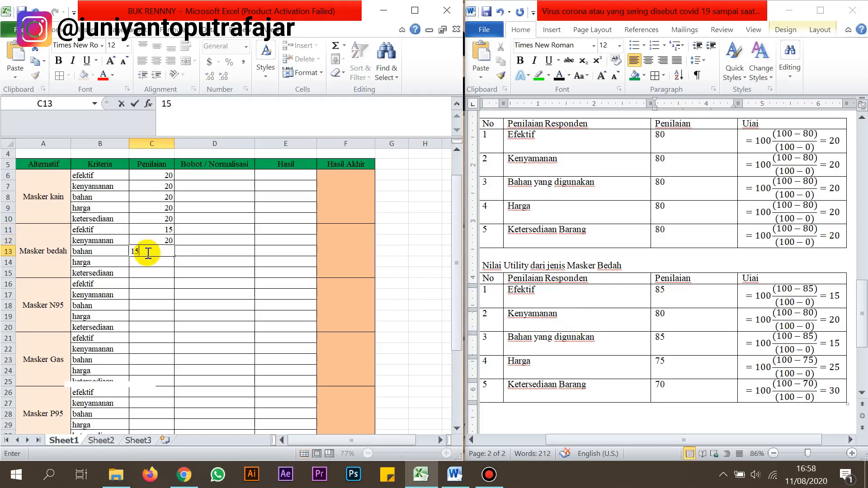
{"action": "left_click", "coordinate": [154, 262]}
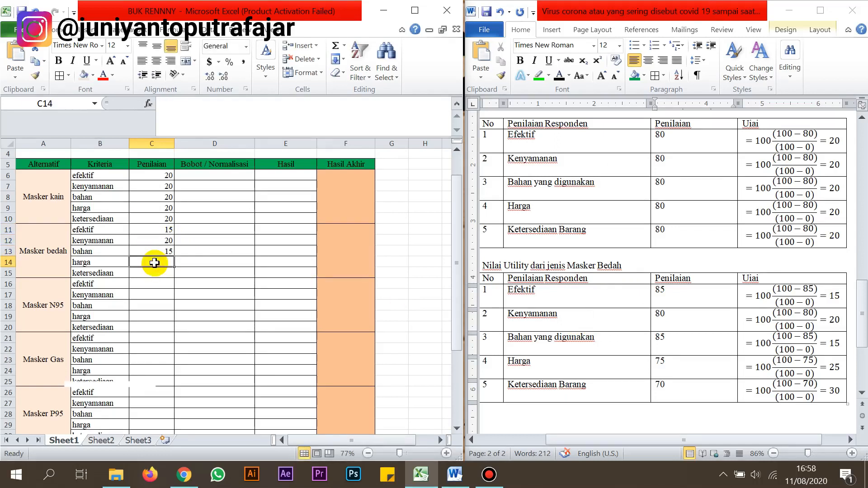
{"action": "type", "text": "25"}
{"action": "left_click", "coordinate": [157, 271]}
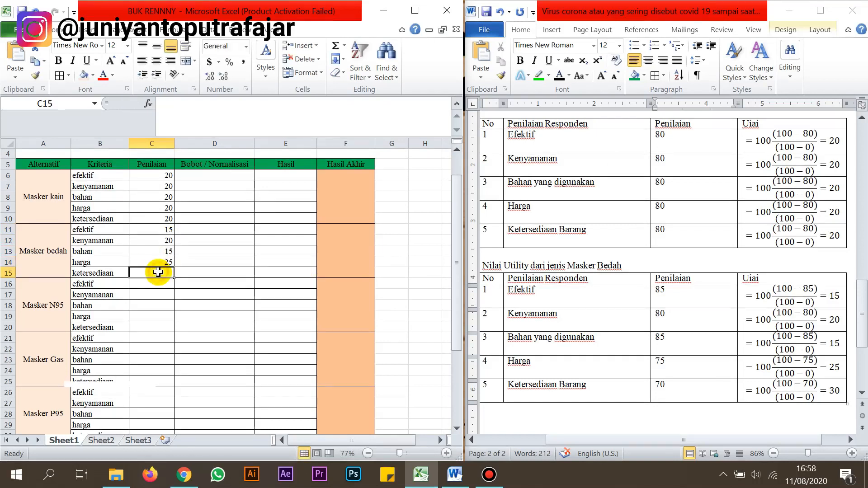
{"action": "type", "text": "30"}
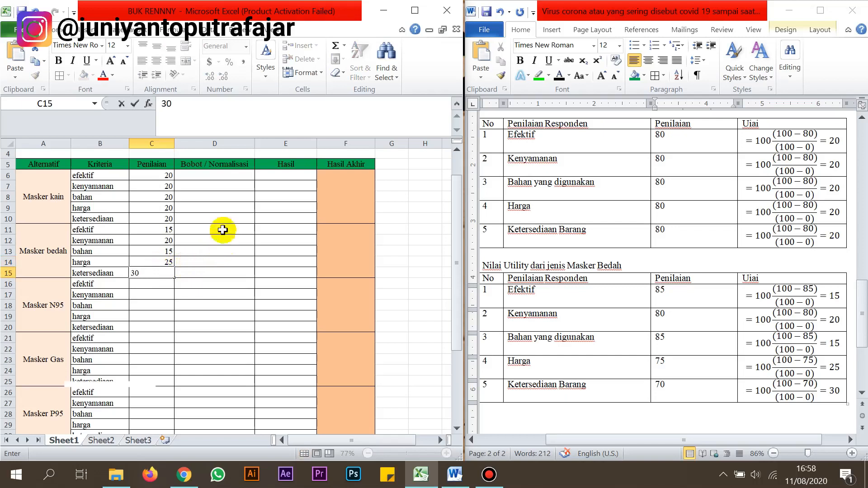
{"action": "left_click", "coordinate": [164, 284]}
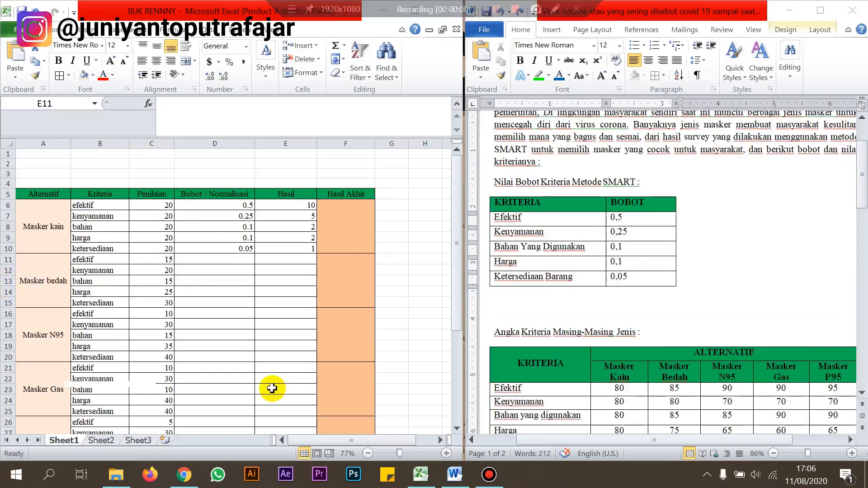
Copy the Masker kain weights in D6:D10 into the Bobot / Normalisasi cells of Masker bedah and Masker N95, starting at D11 and D16.
{"action": "left_click", "coordinate": [227, 261]}
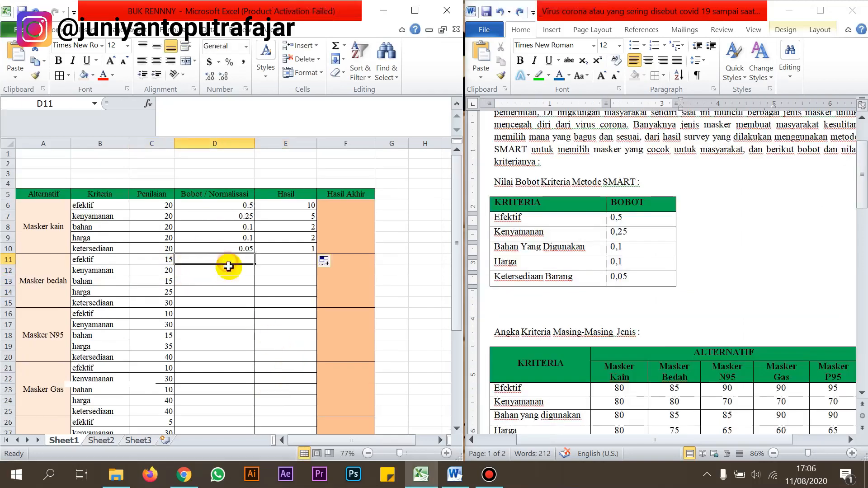
{"action": "left_click_drag", "start_coordinate": [248, 204], "coordinate": [245, 245]}
{"action": "key", "text": "ctrl+c"}
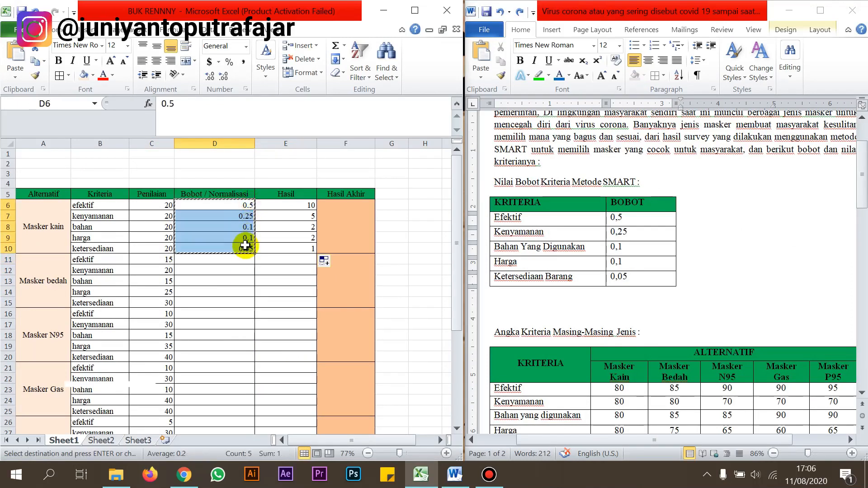
{"action": "left_click", "coordinate": [240, 259]}
{"action": "key", "text": "ctrl+v"}
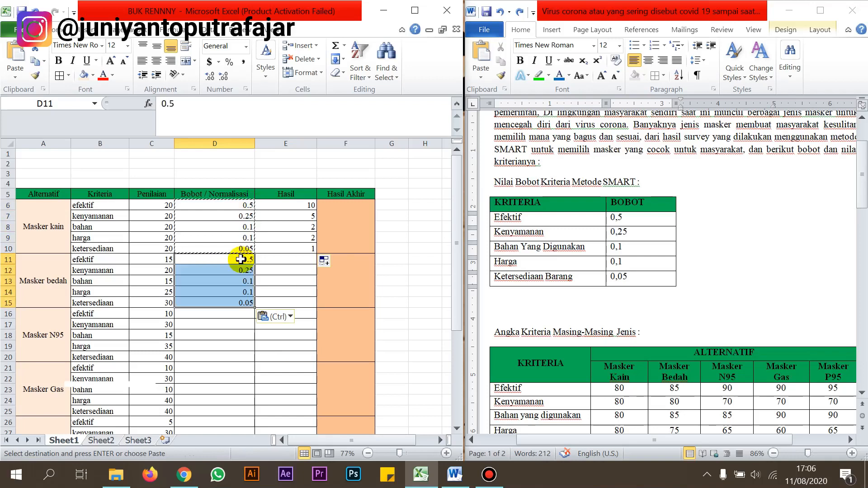
{"action": "left_click", "coordinate": [262, 269]}
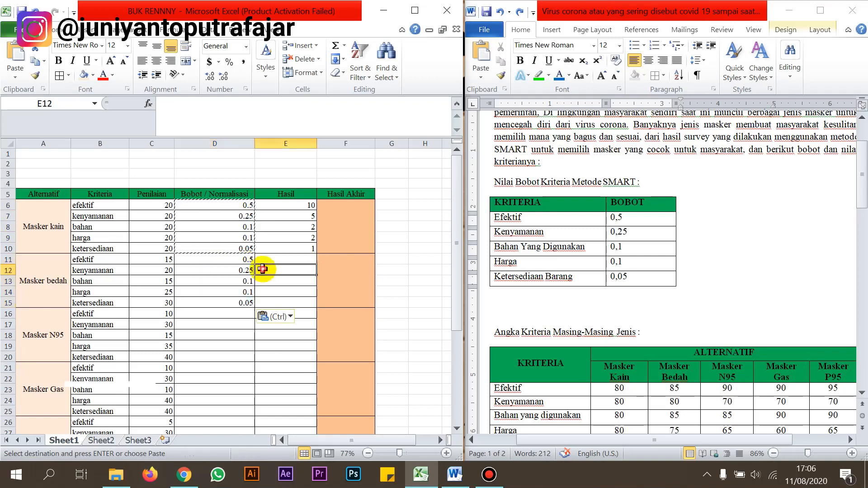
{"action": "left_click", "coordinate": [235, 313]}
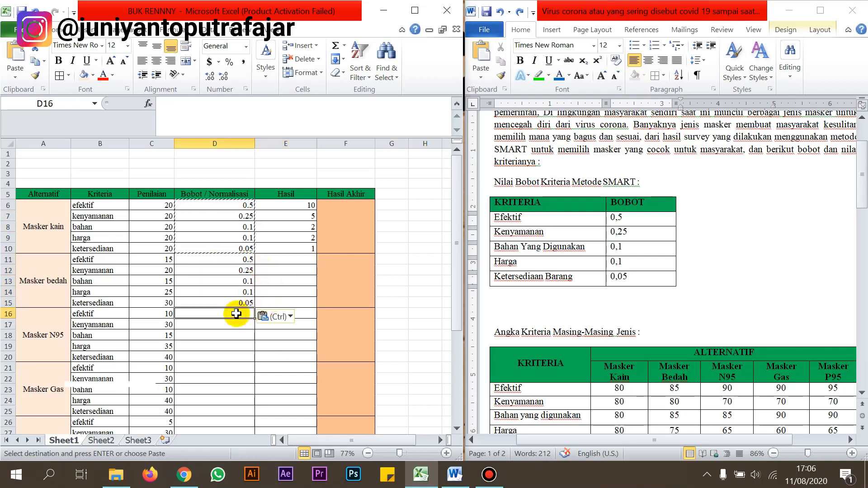
{"action": "key", "text": "ctrl+v"}
Paste the same five weights for Masker Gas and Masker P95, starting at D21 and D26, and end the copy mode.
{"action": "scroll", "coordinate": [235, 313], "scroll_direction": "down", "scroll_amount": 3}
{"action": "left_click", "coordinate": [242, 276]}
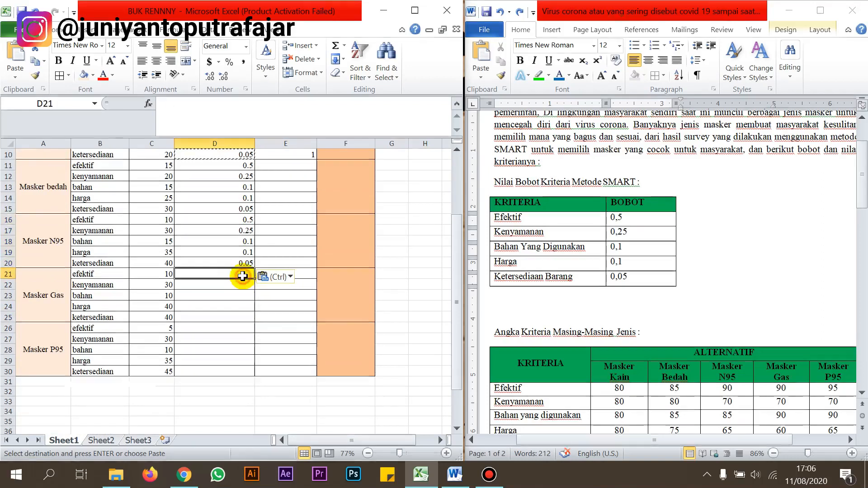
{"action": "key", "text": "ctrl+v"}
{"action": "left_click", "coordinate": [234, 329]}
{"action": "key", "text": "ctrl+v"}
{"action": "scroll", "coordinate": [280, 300], "scroll_direction": "up", "scroll_amount": 3}
{"action": "left_click", "coordinate": [285, 236]}
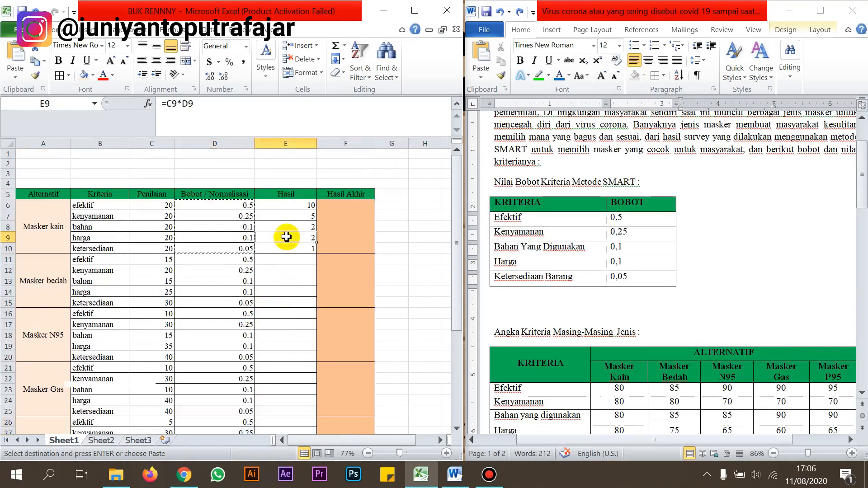
{"action": "key", "text": "Escape"}
Calculate the Masker bedah efektif Hasil in E11 with =C11*D11 and fill the formula down through E15.
{"action": "left_click", "coordinate": [291, 225]}
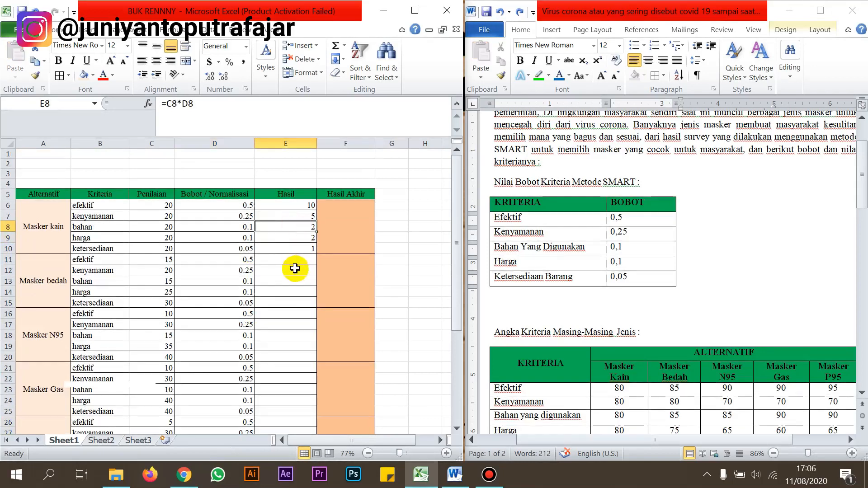
{"action": "left_click", "coordinate": [297, 259]}
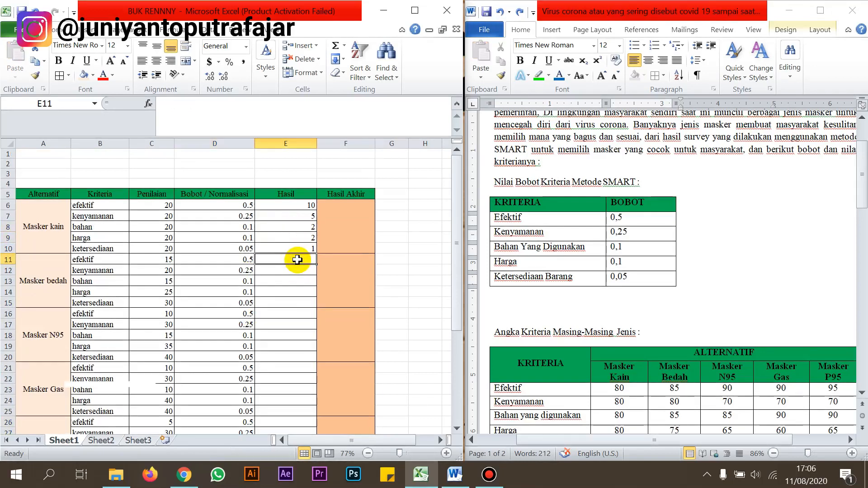
{"action": "type", "text": "="}
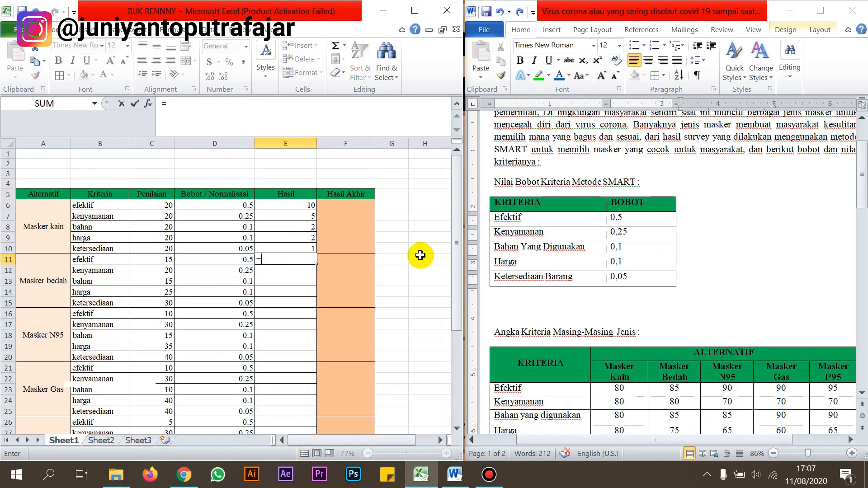
{"action": "left_click", "coordinate": [159, 261]}
{"action": "type", "text": "*"}
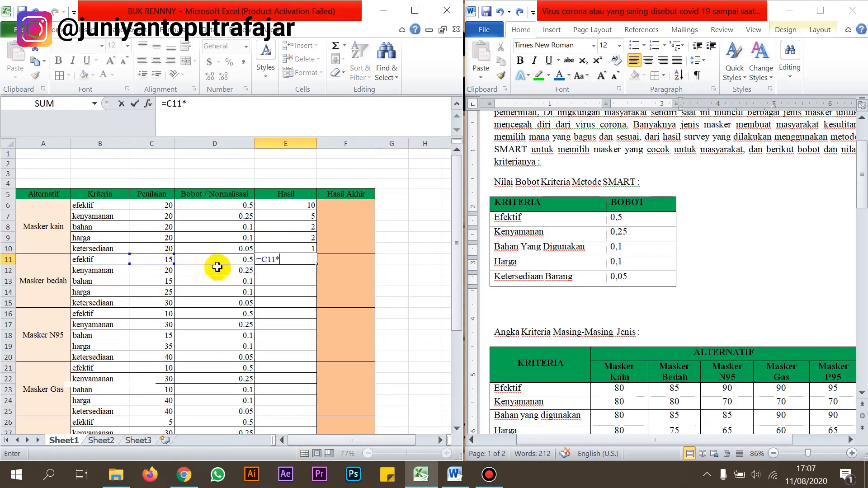
{"action": "left_click", "coordinate": [225, 262]}
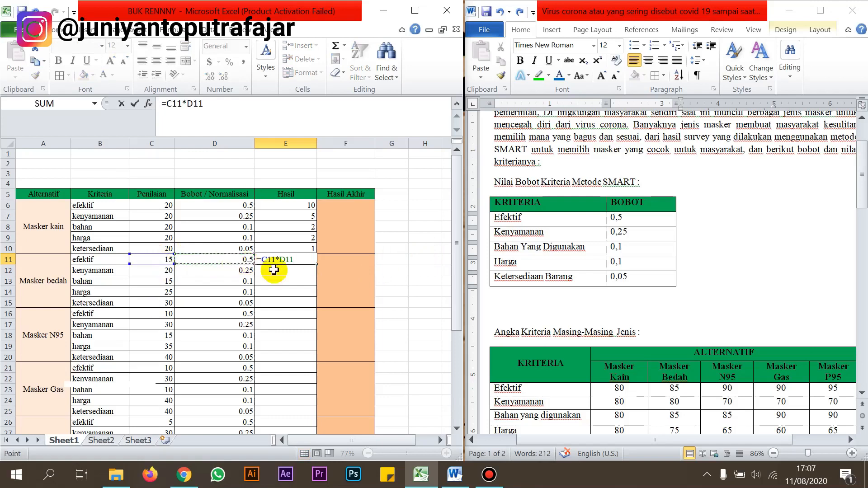
{"action": "key", "text": "Return"}
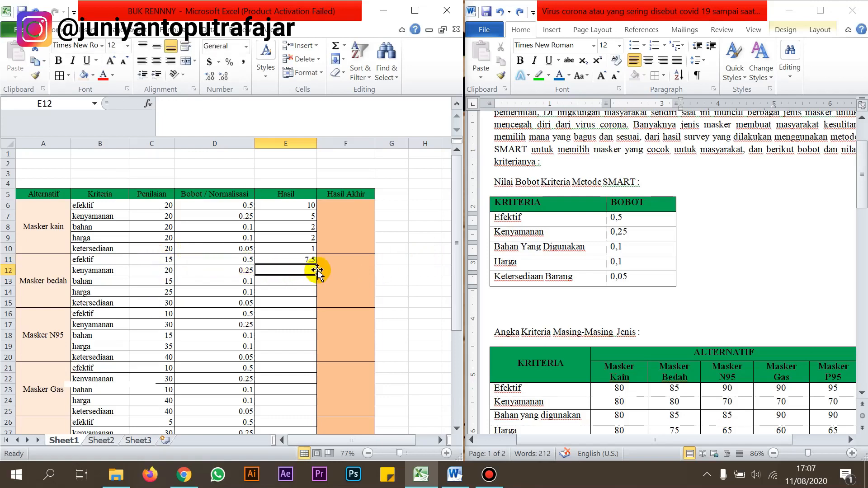
{"action": "left_click", "coordinate": [307, 260]}
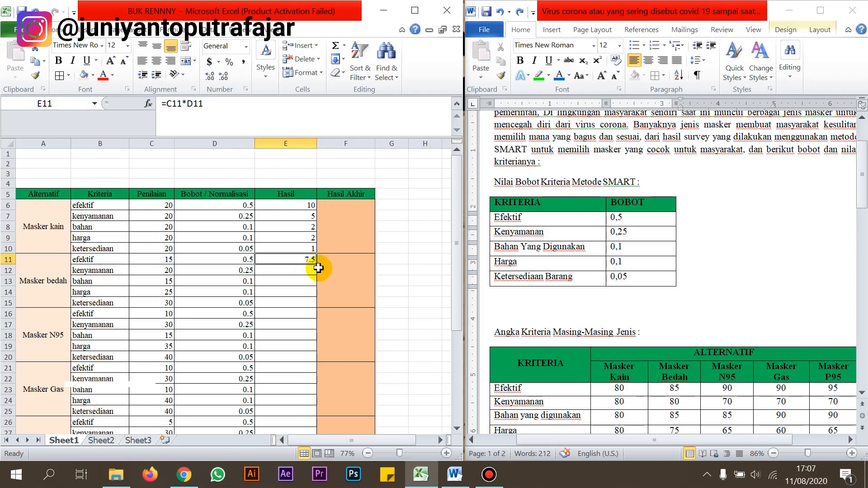
{"action": "left_click_drag", "start_coordinate": [316, 264], "coordinate": [311, 304]}
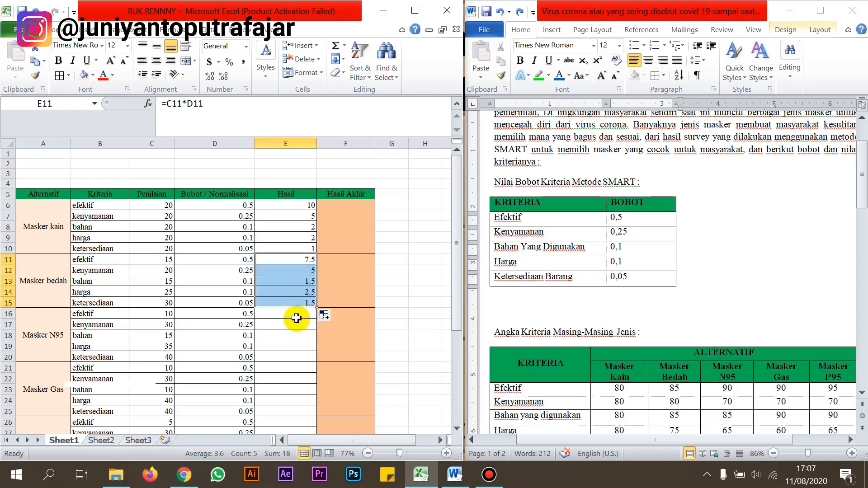
Calculate the Masker N95 efektif Hasil in E16 with the formula =C16*D16.
{"action": "left_click", "coordinate": [296, 318]}
{"action": "type", "text": "="}
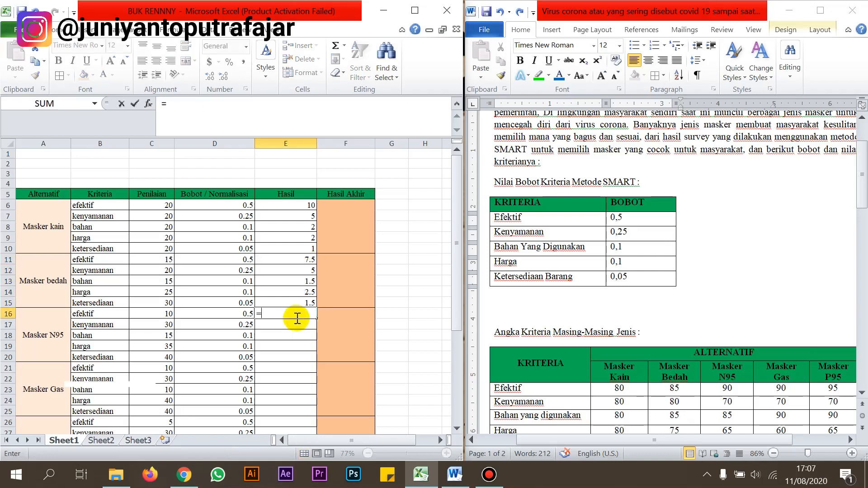
{"action": "left_click", "coordinate": [167, 315]}
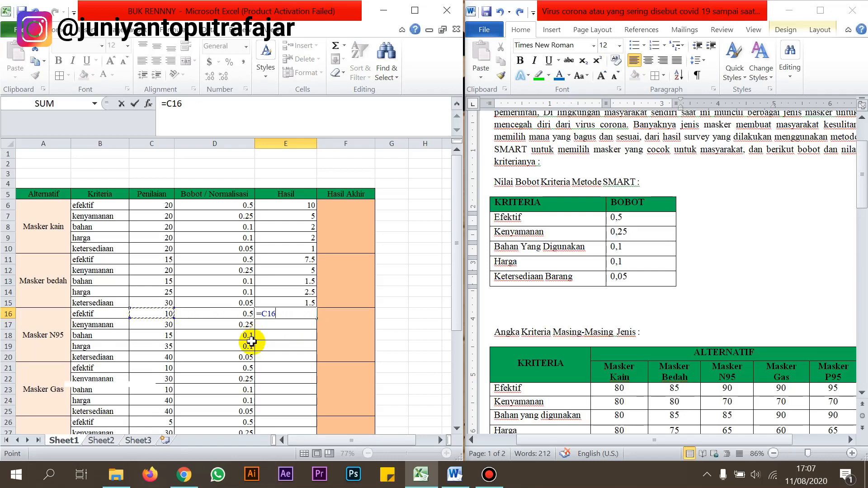
{"action": "left_click", "coordinate": [233, 315]}
{"action": "key", "text": "Return"}
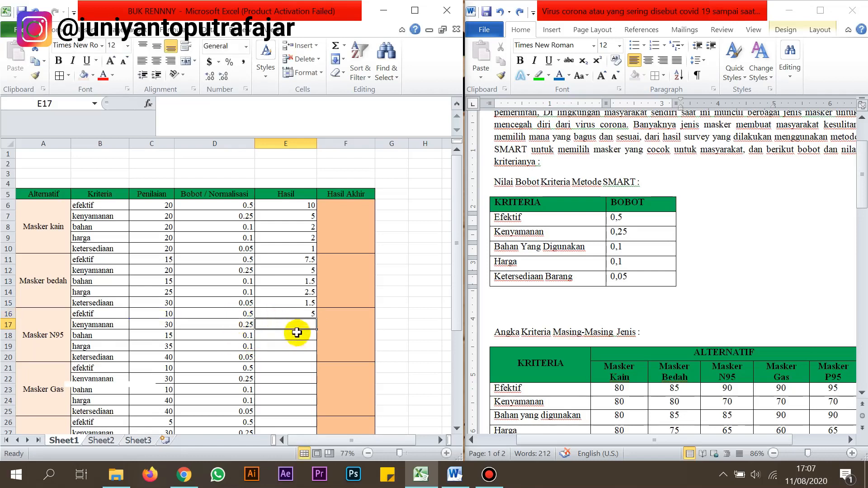
Fill the E16 formula down through E30 to cover the remaining Masker N95, Masker Gas and Masker P95 criteria.
{"action": "left_click", "coordinate": [303, 314]}
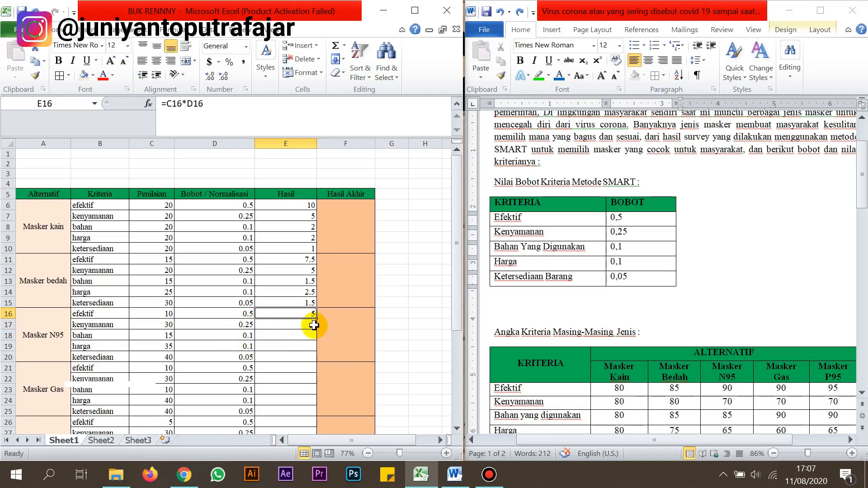
{"action": "left_click_drag", "start_coordinate": [316, 319], "coordinate": [315, 358]}
{"action": "scroll", "coordinate": [310, 358], "scroll_direction": "down", "scroll_amount": 3}
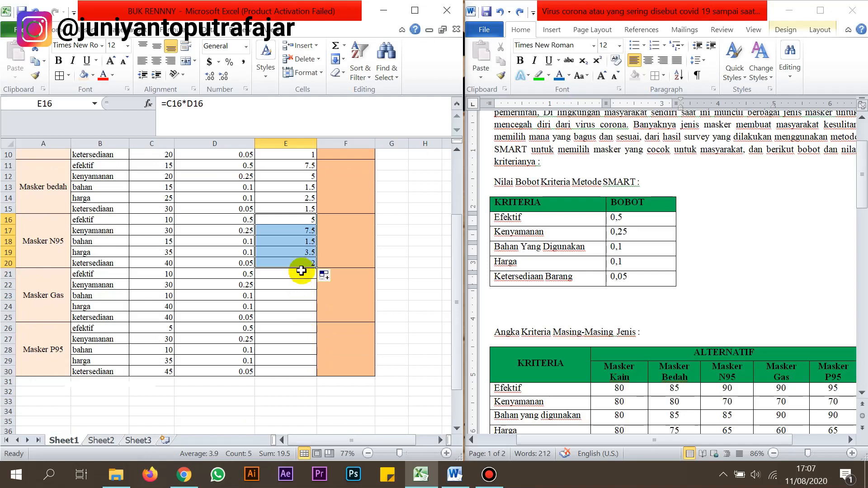
{"action": "left_click_drag", "start_coordinate": [317, 269], "coordinate": [320, 373]}
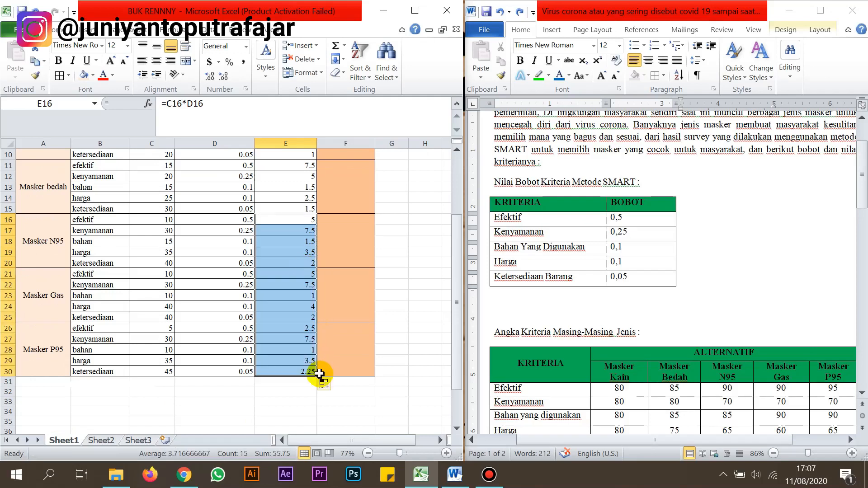
Total the Masker kain results in its merged Hasil Akhir cell F6 with =SUM(E6:E10).
{"action": "left_click", "coordinate": [332, 260]}
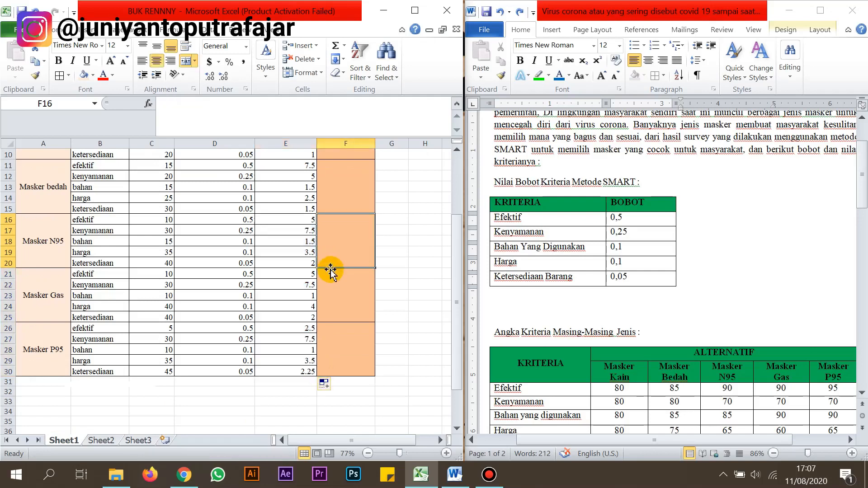
{"action": "scroll", "coordinate": [330, 269], "scroll_direction": "up", "scroll_amount": 3}
{"action": "scroll", "coordinate": [330, 270], "scroll_direction": "down", "scroll_amount": 3}
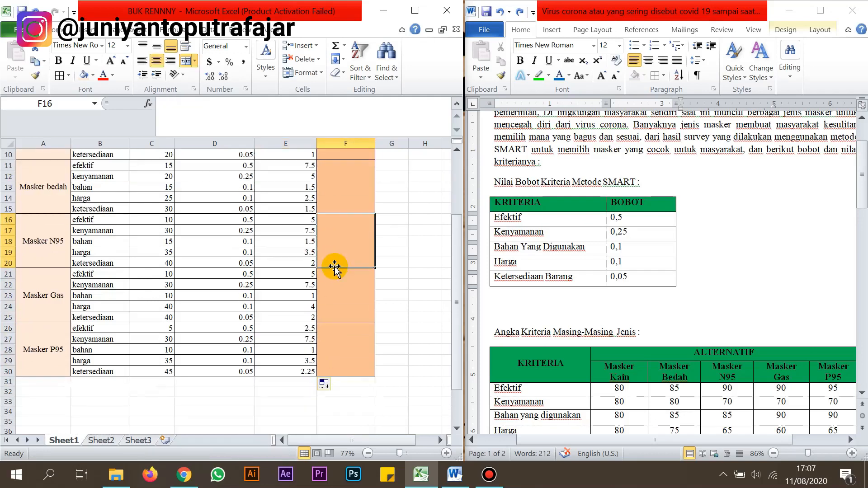
{"action": "scroll", "coordinate": [334, 268], "scroll_direction": "up", "scroll_amount": 3}
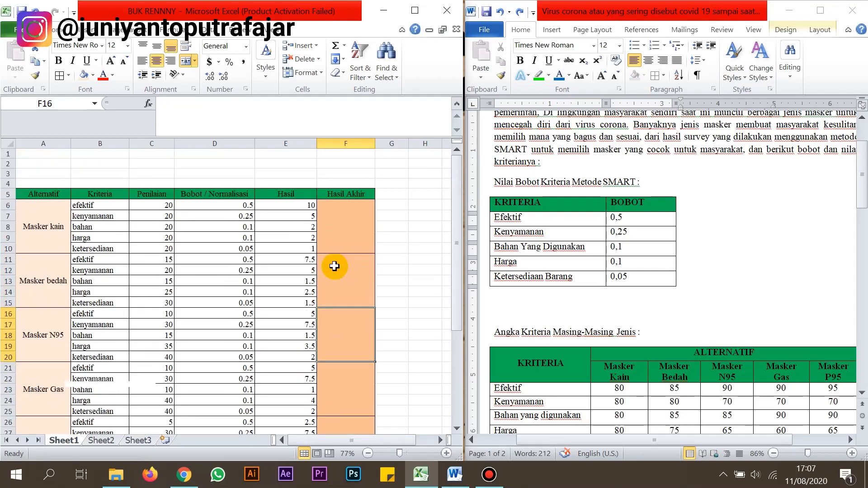
{"action": "left_click", "coordinate": [351, 230]}
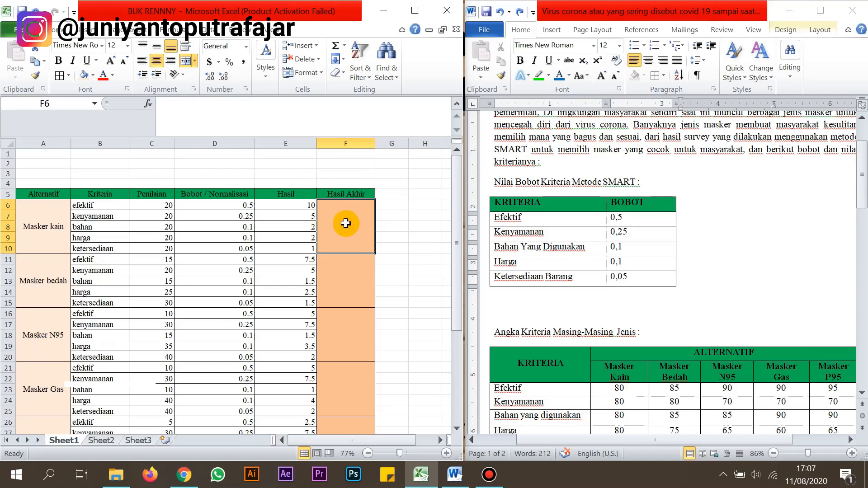
{"action": "left_click", "coordinate": [344, 47]}
{"action": "left_click", "coordinate": [355, 60]}
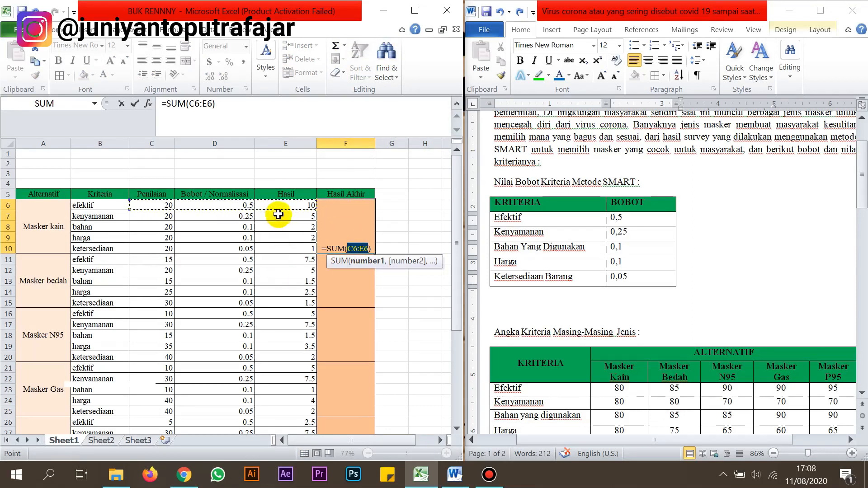
{"action": "left_click_drag", "start_coordinate": [300, 205], "coordinate": [301, 248]}
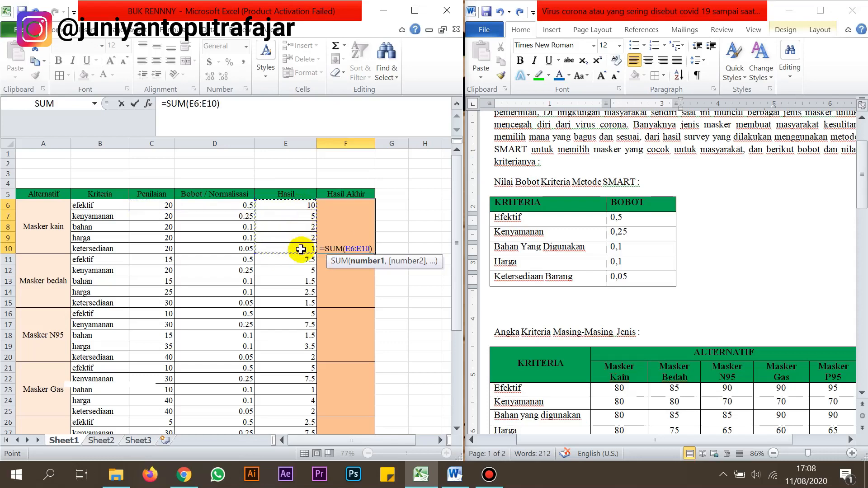
{"action": "key", "text": "Return"}
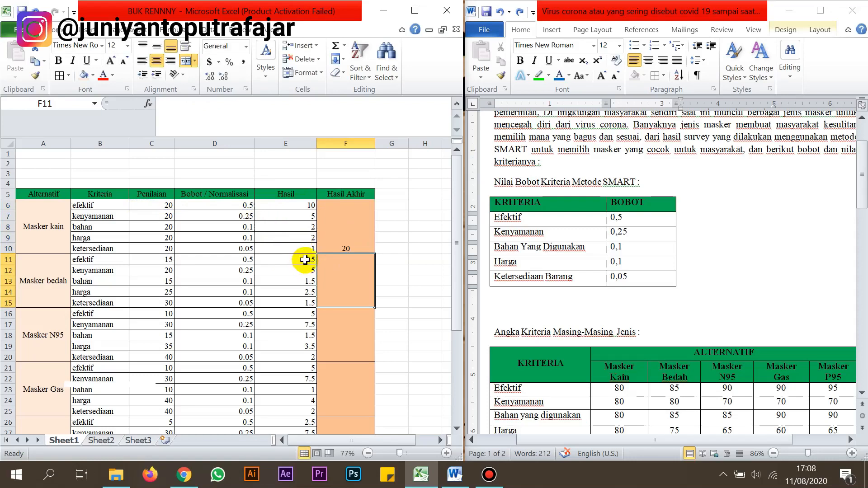
Total the Hasil Akhir of Masker bedah with =SUM(E11:E15) in F11 and of Masker N95 with =SUM(E16:E20) in F16.
{"action": "left_click", "coordinate": [336, 45]}
{"action": "left_click_drag", "start_coordinate": [300, 261], "coordinate": [294, 301]}
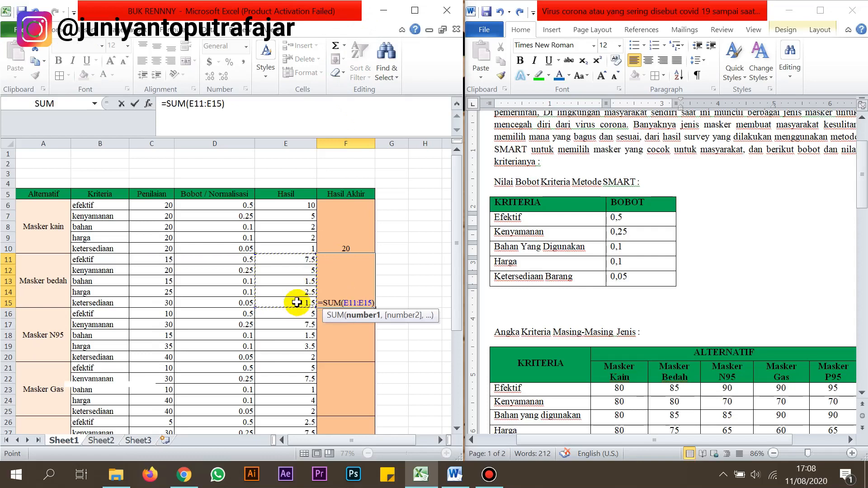
{"action": "key", "text": "Return"}
{"action": "scroll", "coordinate": [361, 294], "scroll_direction": "down", "scroll_amount": 2}
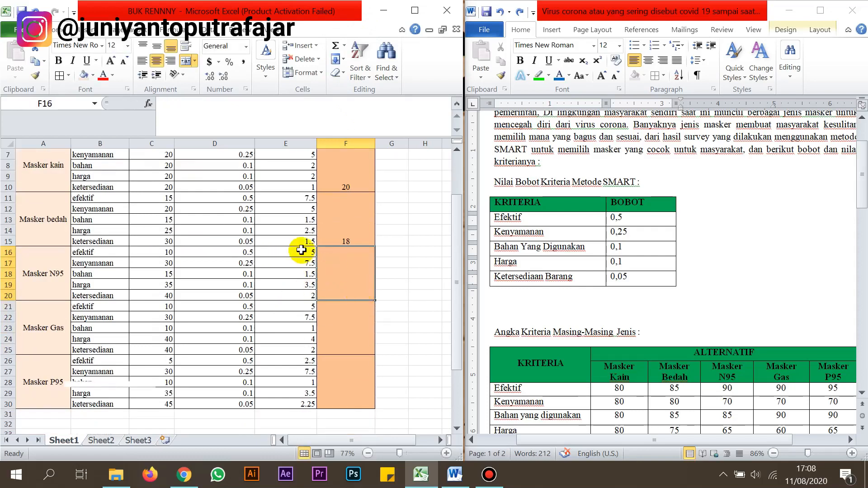
{"action": "left_click", "coordinate": [334, 46]}
{"action": "left_click_drag", "start_coordinate": [294, 251], "coordinate": [294, 294]}
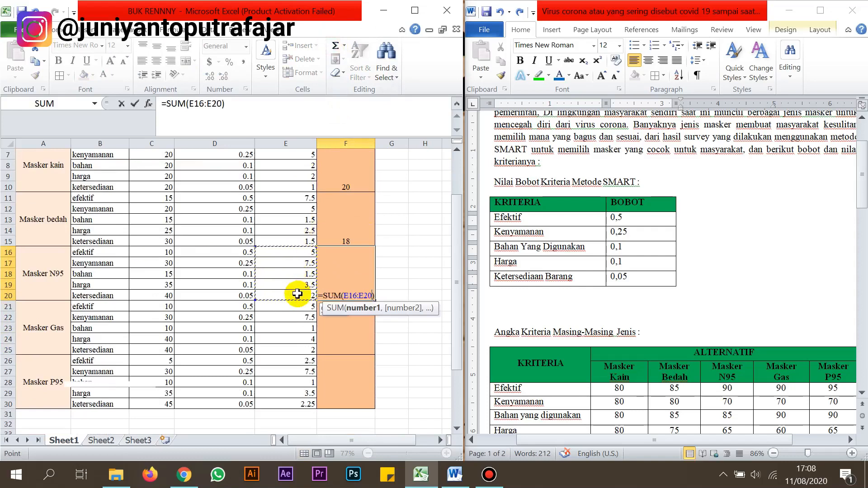
{"action": "key", "text": "Return"}
{"action": "scroll", "coordinate": [354, 269], "scroll_direction": "down", "scroll_amount": 1}
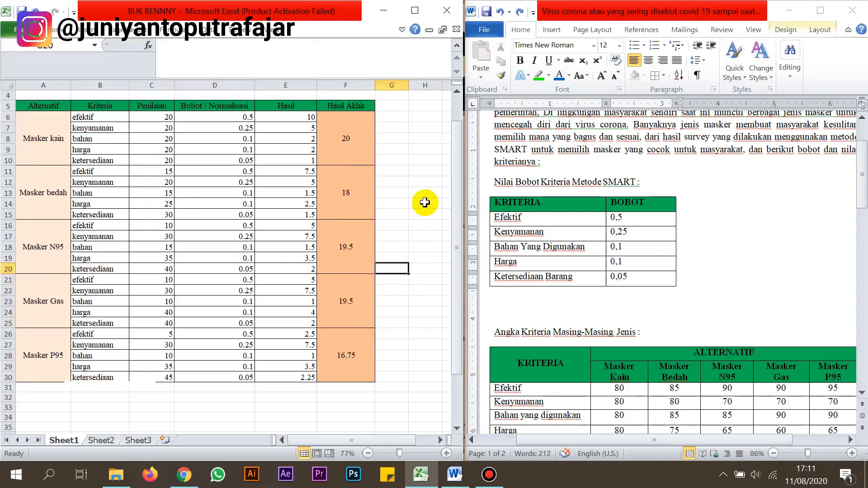
{"action": "left_click", "coordinate": [424, 159]}
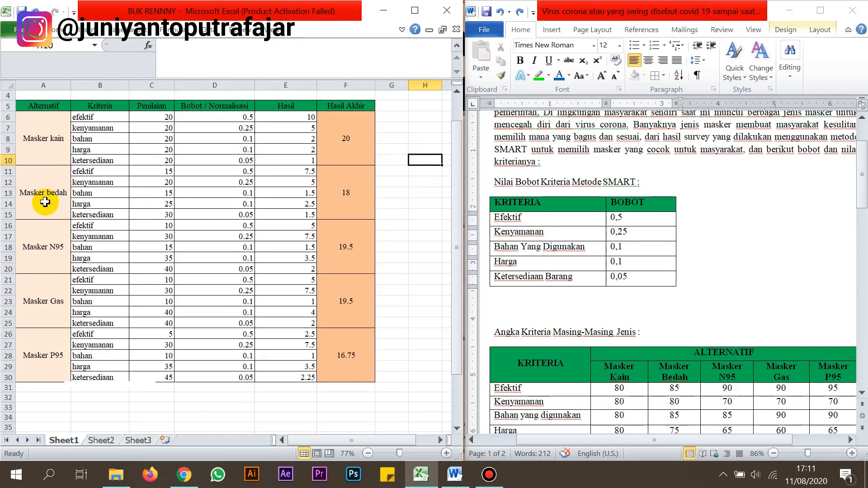
{"action": "left_click", "coordinate": [362, 202]}
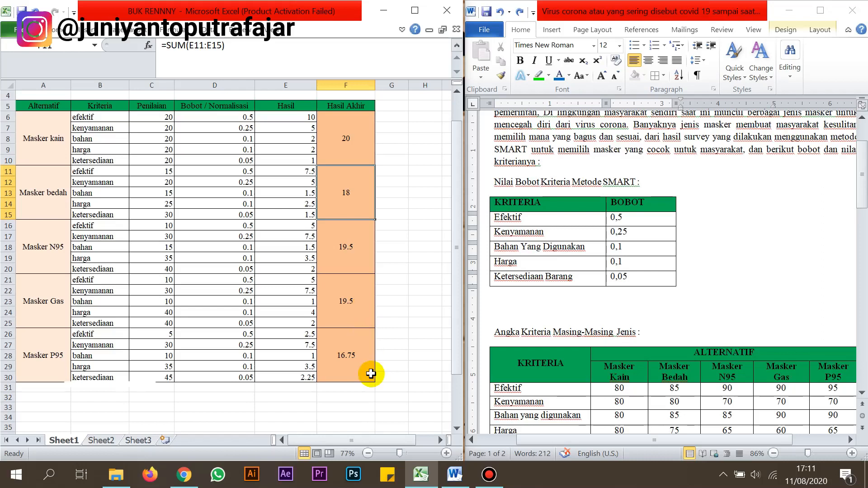
{"action": "left_click", "coordinate": [414, 245]}
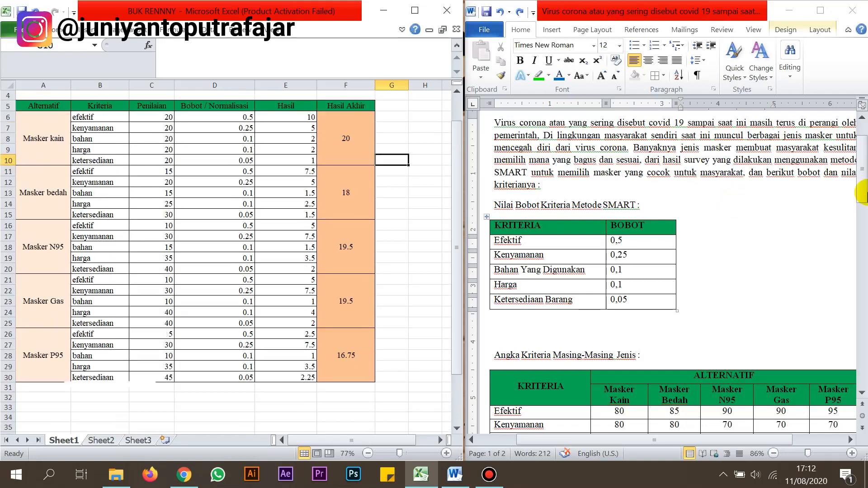
{"action": "mouse_move", "coordinate": [863, 185]}
{"action": "left_mouse_down"}
{"action": "mouse_move", "coordinate": [863, 221]}
{"action": "mouse_move", "coordinate": [863, 170]}
{"action": "mouse_move", "coordinate": [863, 180]}
{"action": "left_mouse_up"}
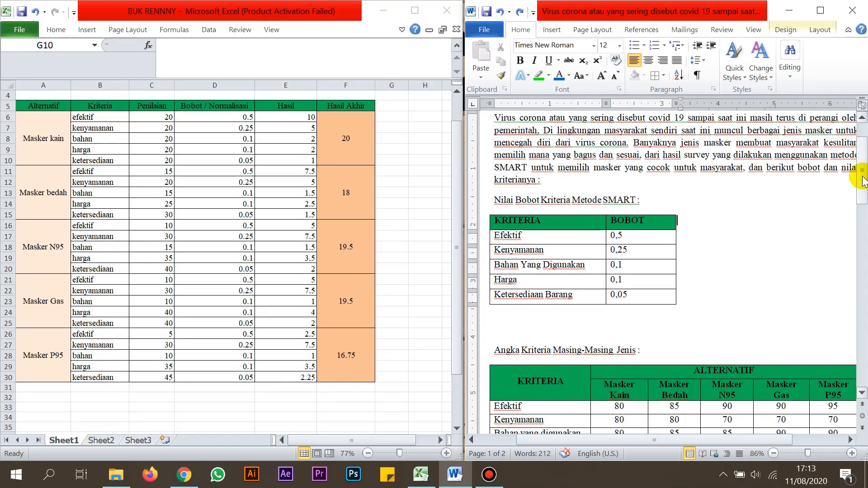
Minimize the document and workbook windows to show the desktop.
{"action": "left_click", "coordinate": [788, 10]}
{"action": "left_click", "coordinate": [383, 10]}
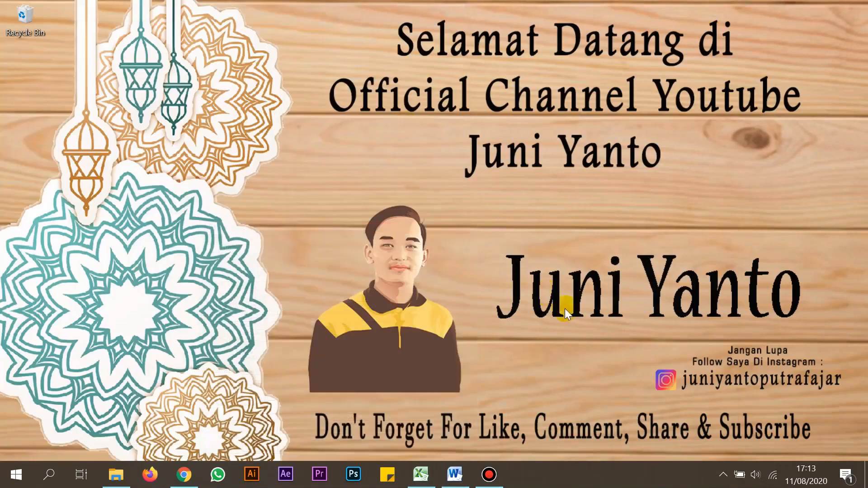